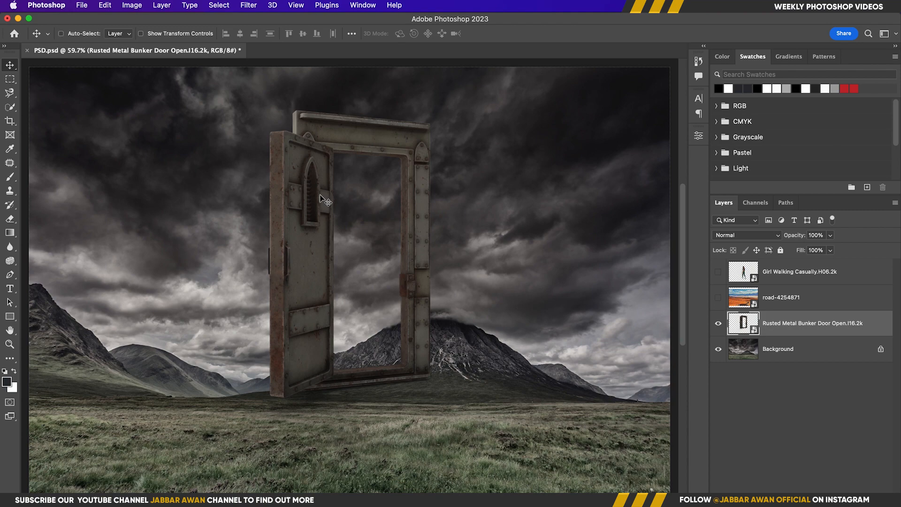
# Step: Scale the rusted metal bunker door to 62.80% and stand it on the grass beside the mountain
pyautogui.hotkey('ctrl', 't')
pyautogui.click(509, 34)
pyautogui.rightClick(800, 323)
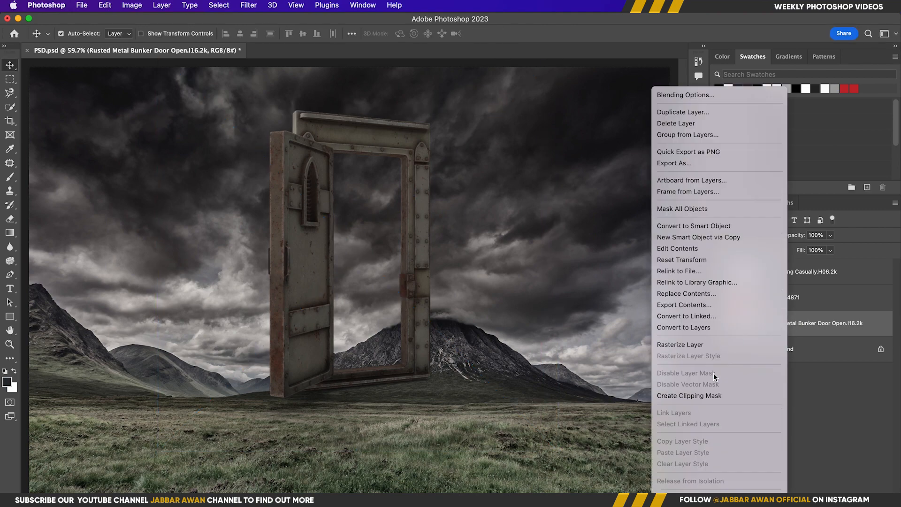
pyautogui.click(699, 81)
pyautogui.press('super+t')
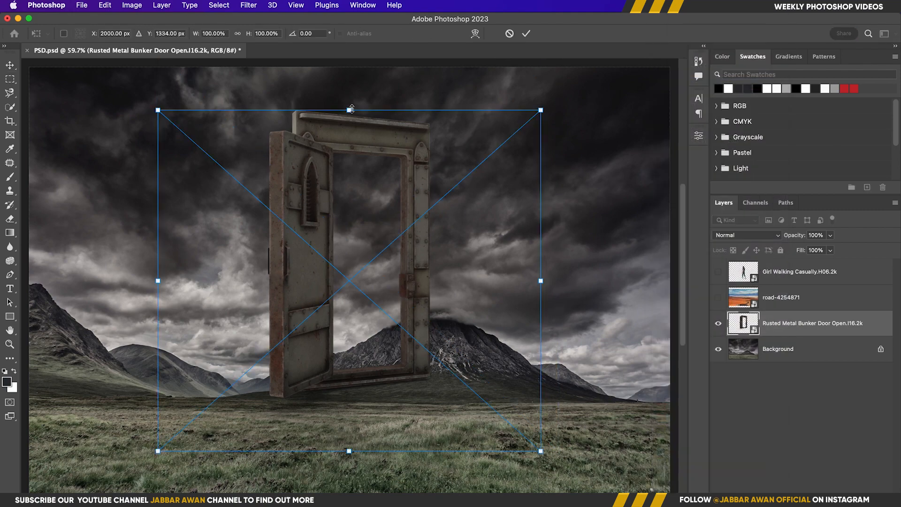
pyautogui.moveTo(349, 110); pyautogui.dragTo(349, 237)
pyautogui.moveTo(335, 311); pyautogui.dragTo(308, 338)
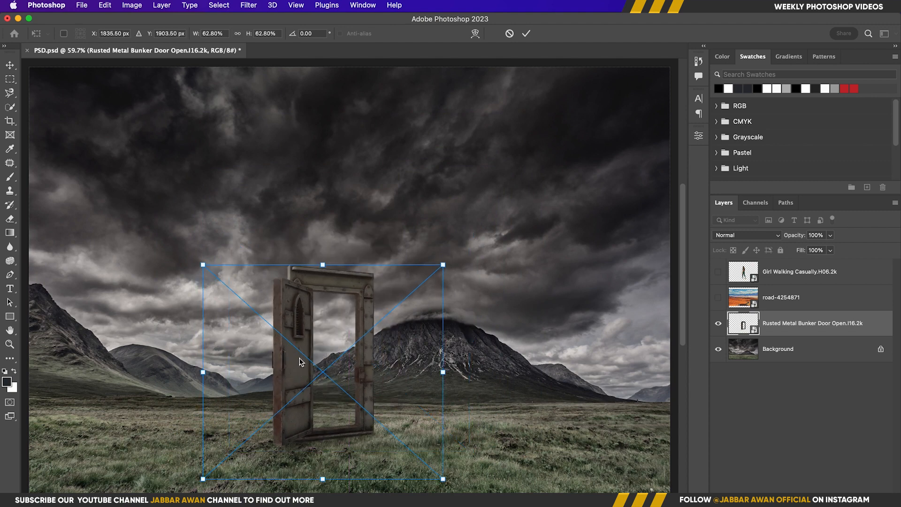
pyautogui.press('Return')
# Step: Add an Exposure adjustment above the Background with exposure -3.59 and gamma correction 0.79 to darken the landscape
pyautogui.click(786, 349)
pyautogui.click(836, 500)
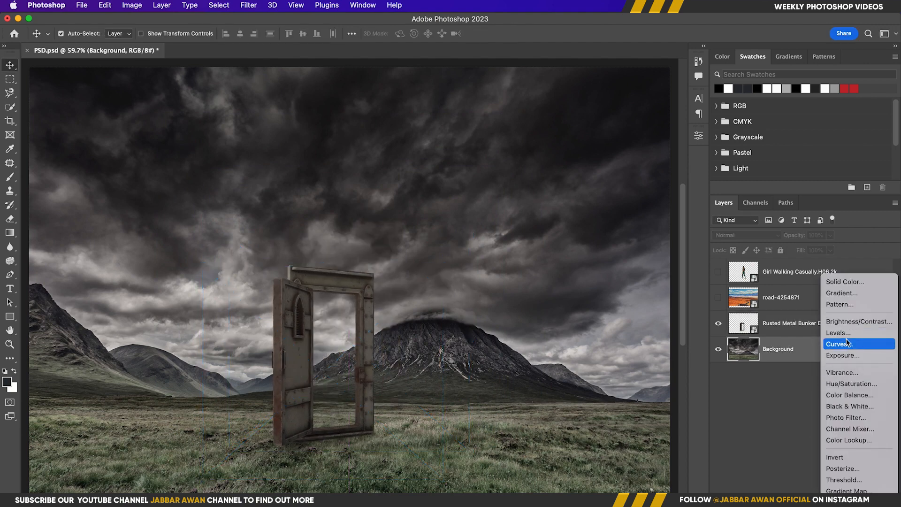
pyautogui.click(852, 355)
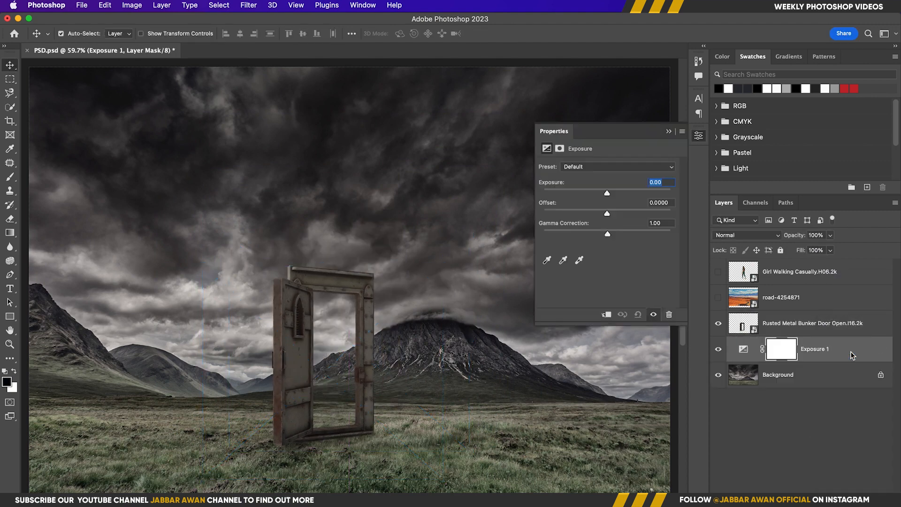
pyautogui.moveTo(607, 194); pyautogui.dragTo(581, 195)
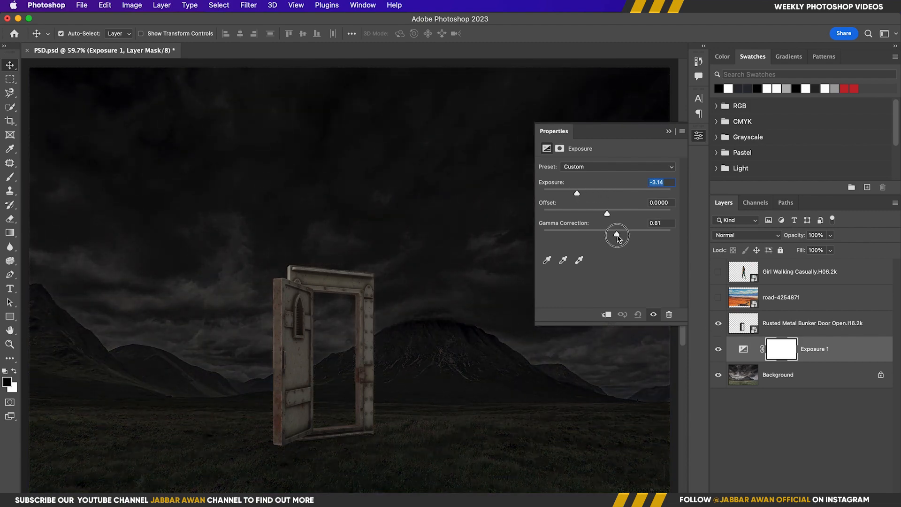
pyautogui.moveTo(607, 213); pyautogui.dragTo(607, 214)
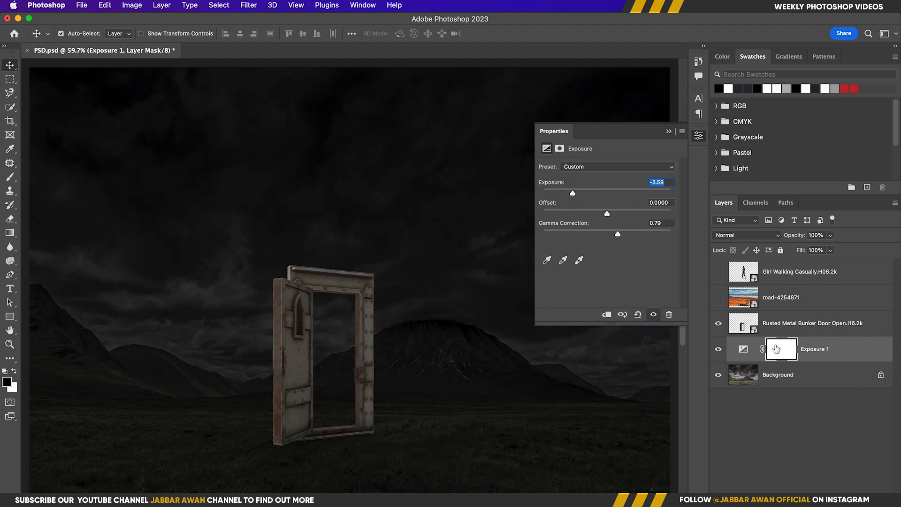
# Step: Add an Exposure adjustment clipped to the bunker door layer and set its exposure to -1.74
pyautogui.moveTo(418, 350); pyautogui.dragTo(405, 346)
pyautogui.click(352, 369)
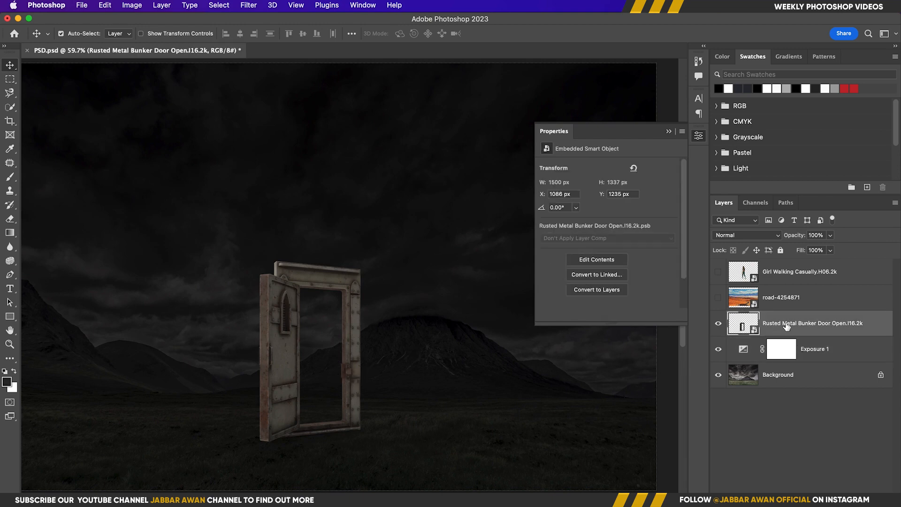
pyautogui.moveTo(346, 418); pyautogui.dragTo(366, 415)
pyautogui.moveTo(353, 399); pyautogui.dragTo(401, 360)
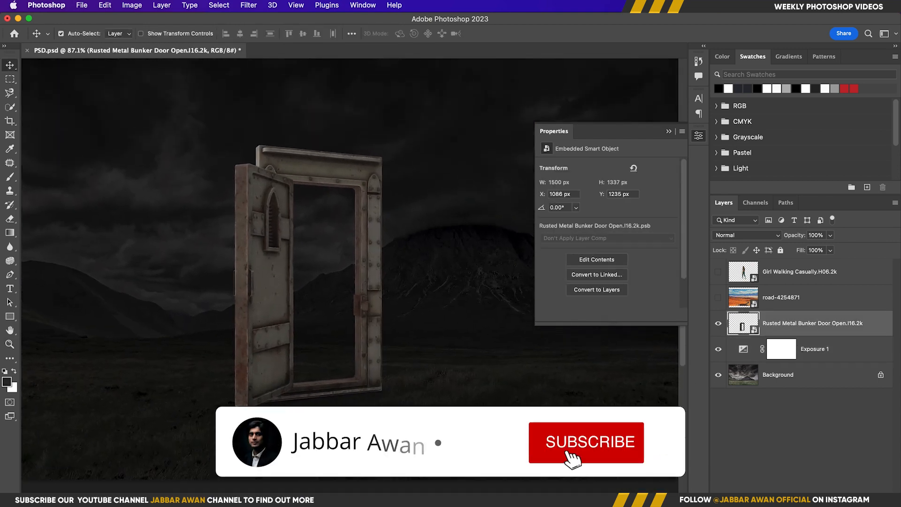
pyautogui.click(837, 498)
pyautogui.click(842, 356)
pyautogui.click(606, 315)
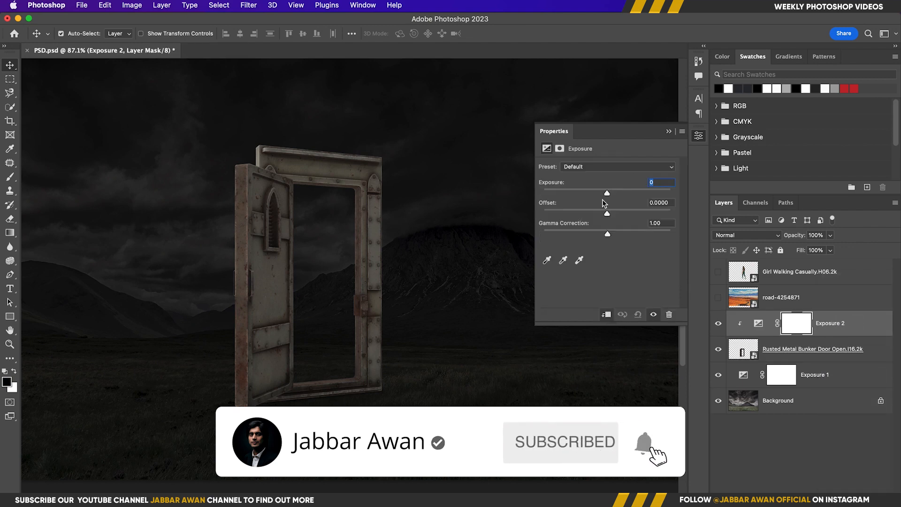
pyautogui.moveTo(600, 197); pyautogui.dragTo(594, 197)
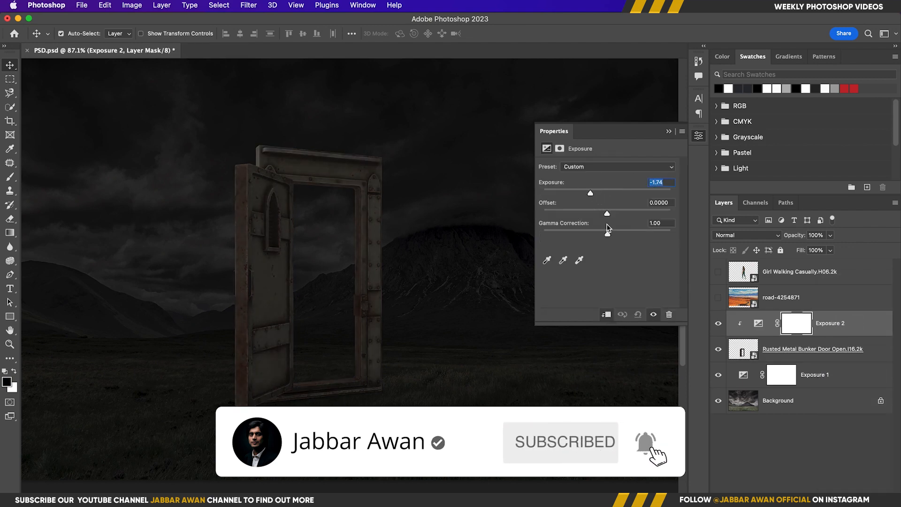
pyautogui.click(667, 132)
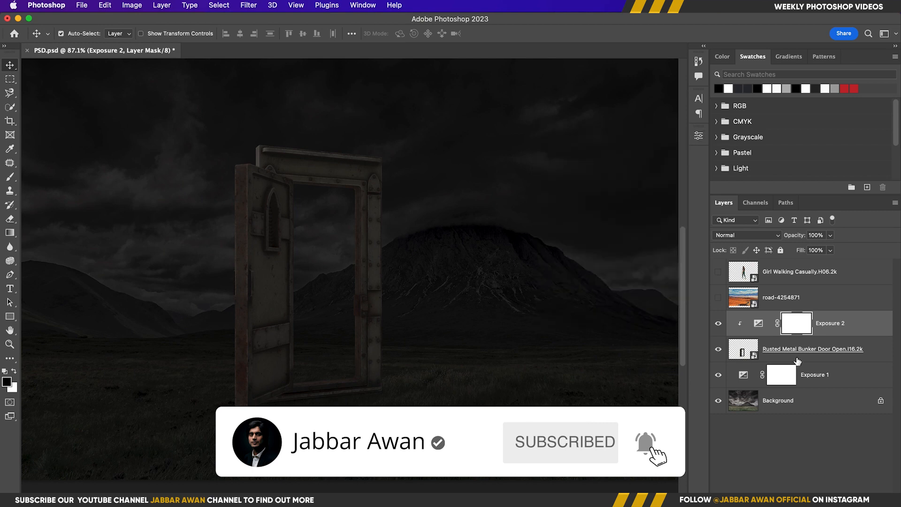
# Step: Add a layer mask to the bunker door and choose the brushespage1 brush from the Spiritcoda-Grass Brushes set
pyautogui.click(743, 353)
pyautogui.click(833, 500)
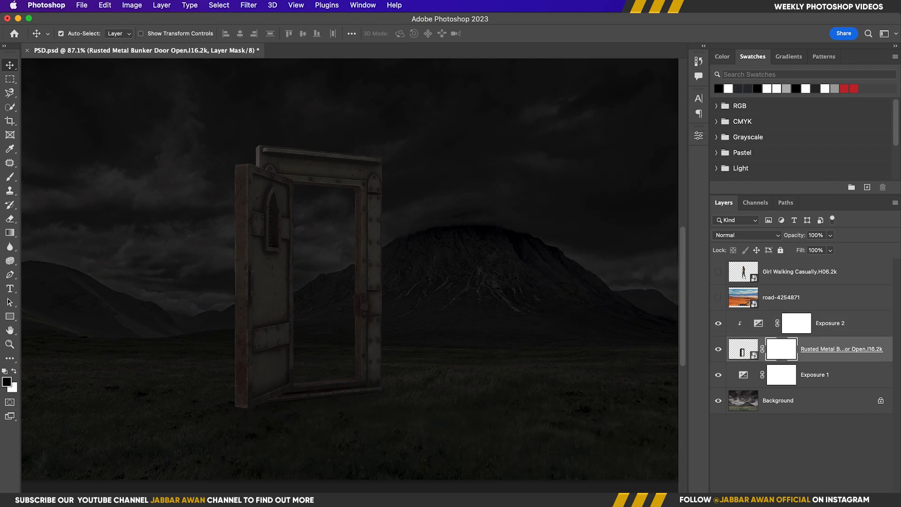
pyautogui.press('b')
pyautogui.click(69, 33)
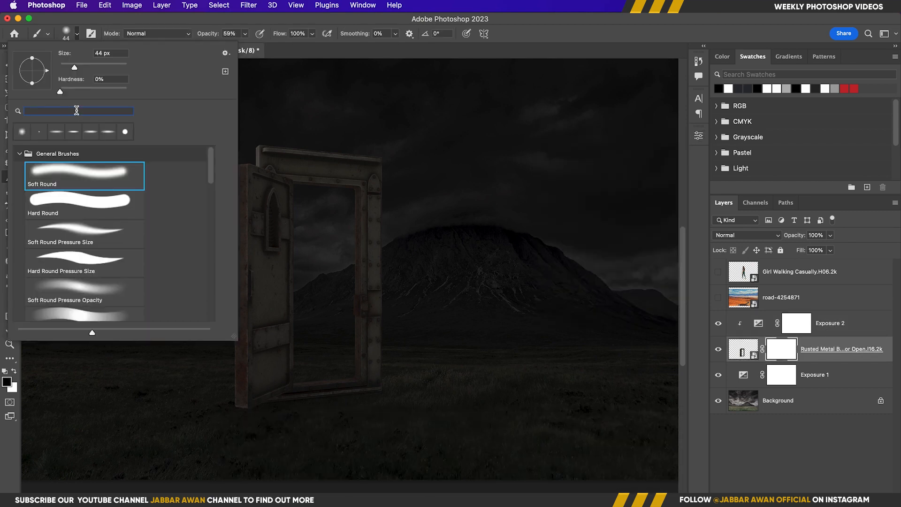
pyautogui.click(77, 111)
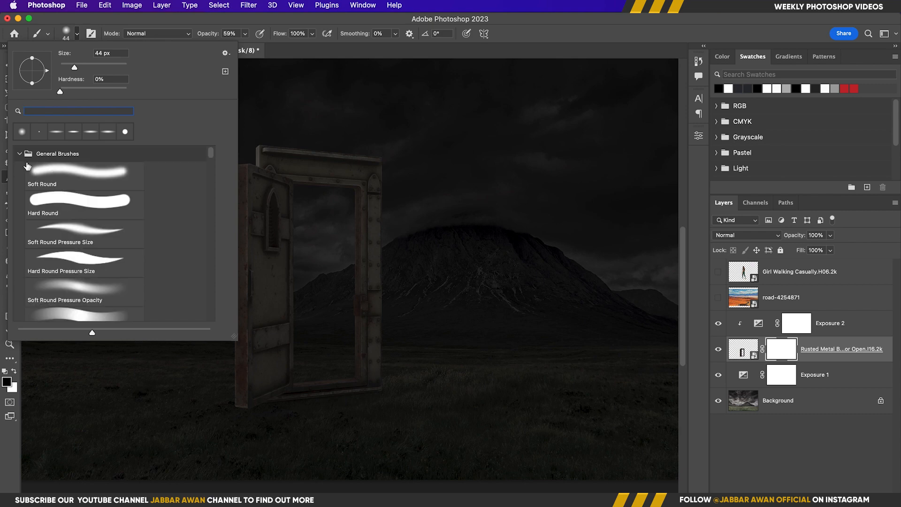
pyautogui.click(26, 161)
pyautogui.click(18, 170)
pyautogui.click(21, 186)
pyautogui.click(22, 202)
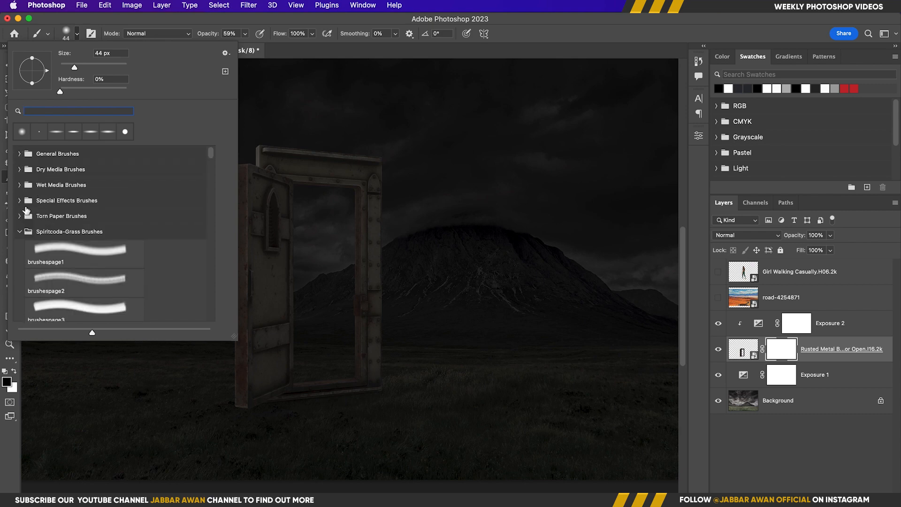
pyautogui.click(23, 231)
pyautogui.click(28, 237)
pyautogui.click(83, 254)
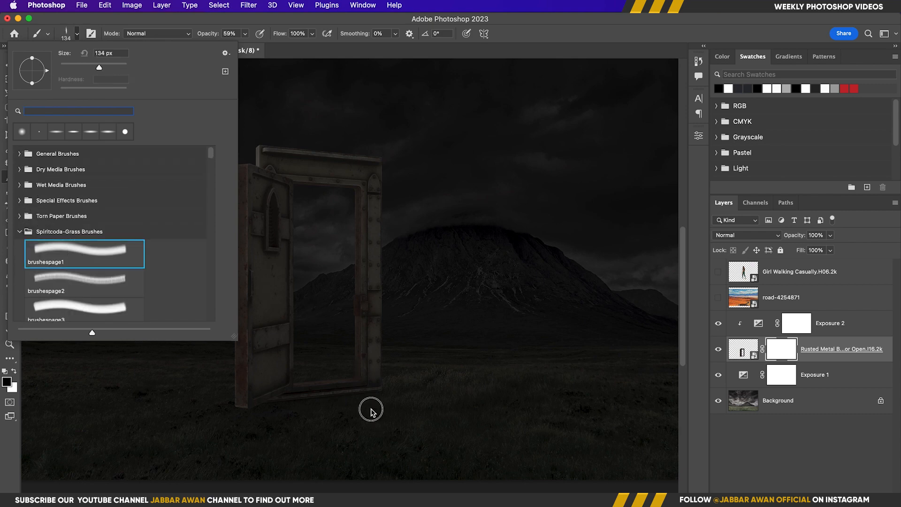
# Step: Paint black grass strokes on the door's mask along its bottom edge to blend the frame into the grass
pyautogui.moveTo(371, 409)
pyautogui.mouseDown()
pyautogui.moveTo(338, 412)
pyautogui.moveTo(392, 401)
pyautogui.mouseUp()
pyautogui.moveTo(379, 387); pyautogui.dragTo(471, 339)
pyautogui.moveTo(484, 338); pyautogui.dragTo(488, 339)
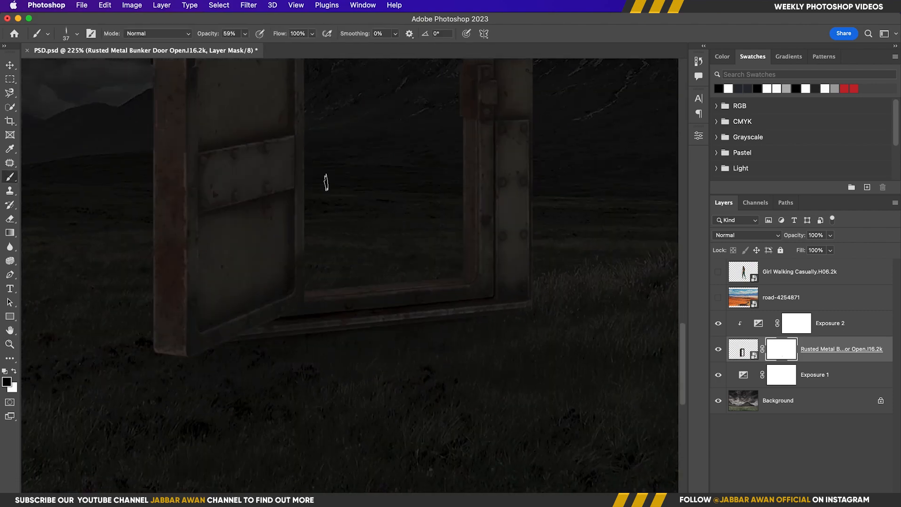
pyautogui.moveTo(486, 336); pyautogui.dragTo(500, 336)
pyautogui.moveTo(522, 323)
pyautogui.mouseDown()
pyautogui.moveTo(451, 330)
pyautogui.moveTo(569, 322)
pyautogui.moveTo(356, 330)
pyautogui.moveTo(219, 352)
pyautogui.moveTo(349, 335)
pyautogui.mouseUp()
pyautogui.moveTo(236, 362); pyautogui.dragTo(201, 383)
pyautogui.moveTo(315, 348)
pyautogui.mouseDown()
pyautogui.moveTo(414, 328)
pyautogui.moveTo(347, 333)
pyautogui.mouseUp()
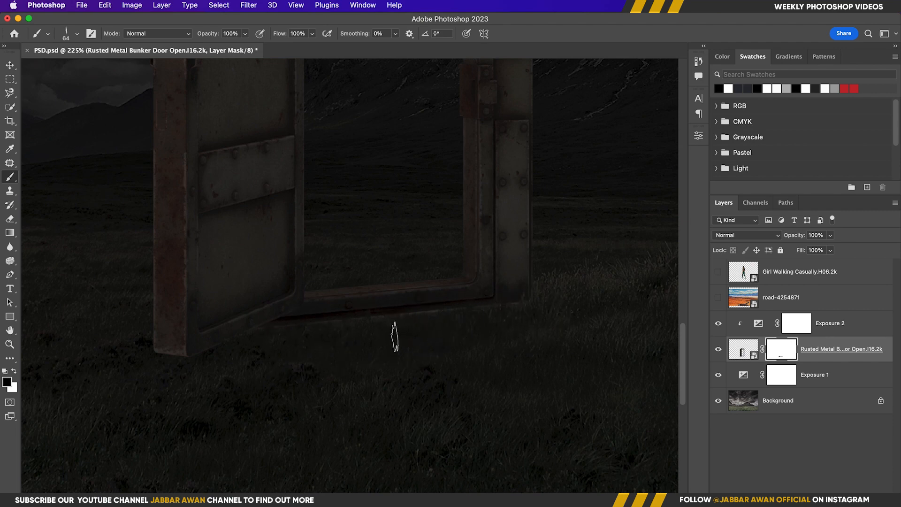
# Step: Target the mask of the door's clipped Exposure adjustment and switch to a round brush
pyautogui.press('z')
pyautogui.keyDown('alt'); pyautogui.click(353, 341); pyautogui.keyUp('alt')
pyautogui.moveTo(412, 248); pyautogui.dragTo(414, 300)
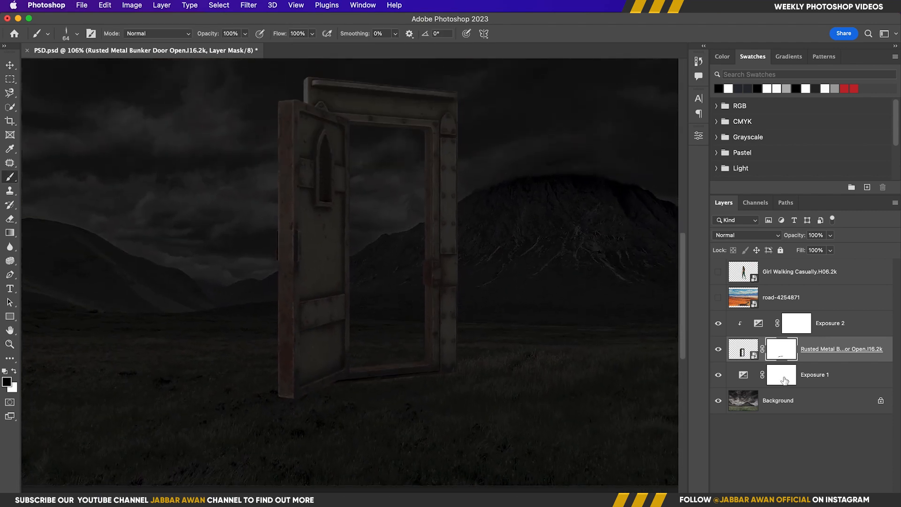
pyautogui.click(797, 323)
pyautogui.click(75, 34)
pyautogui.click(53, 134)
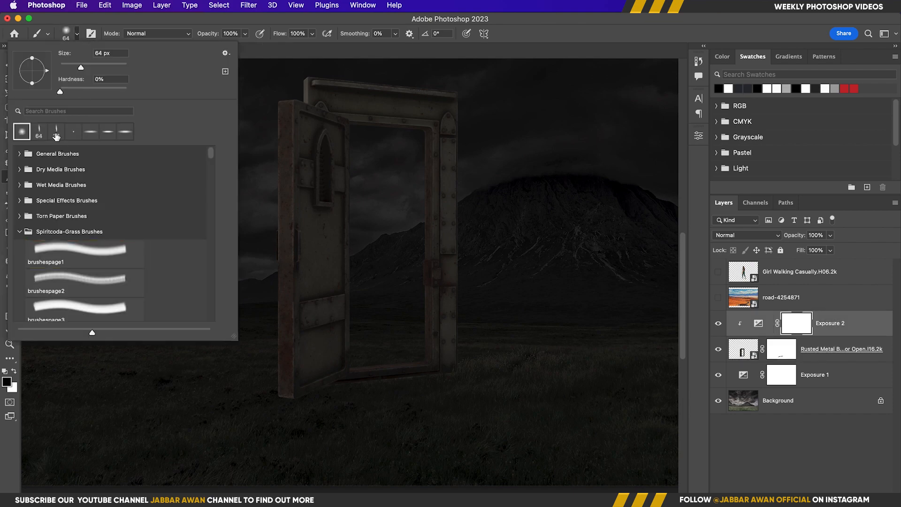
pyautogui.click(447, 72)
# Step: Brighten the opening's top inner edge and upper corner by painting black at 15 px on the clipped Exposure mask
pyautogui.moveTo(397, 237); pyautogui.dragTo(397, 376)
pyautogui.press('super+space')
pyautogui.moveTo(349, 172); pyautogui.dragTo(380, 169)
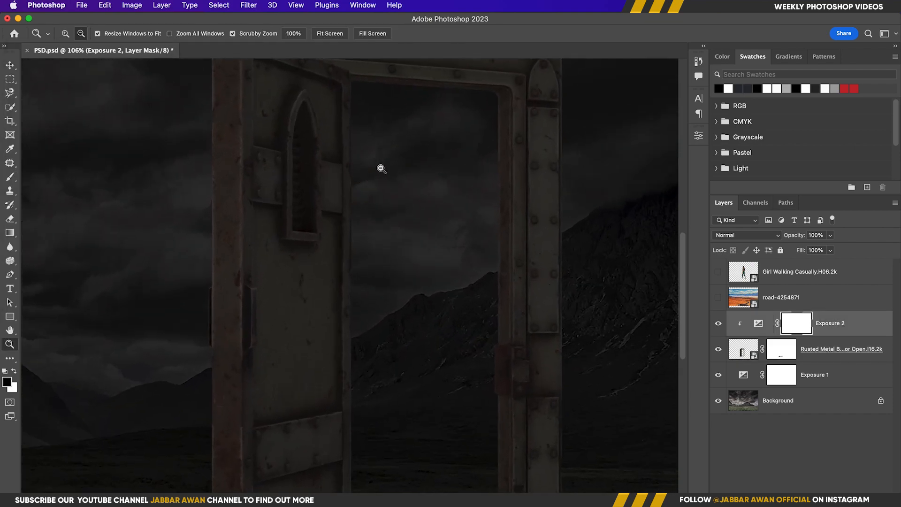
pyautogui.moveTo(414, 122); pyautogui.dragTo(421, 274)
pyautogui.press('super+alt+space')
pyautogui.moveTo(428, 274); pyautogui.dragTo(336, 276)
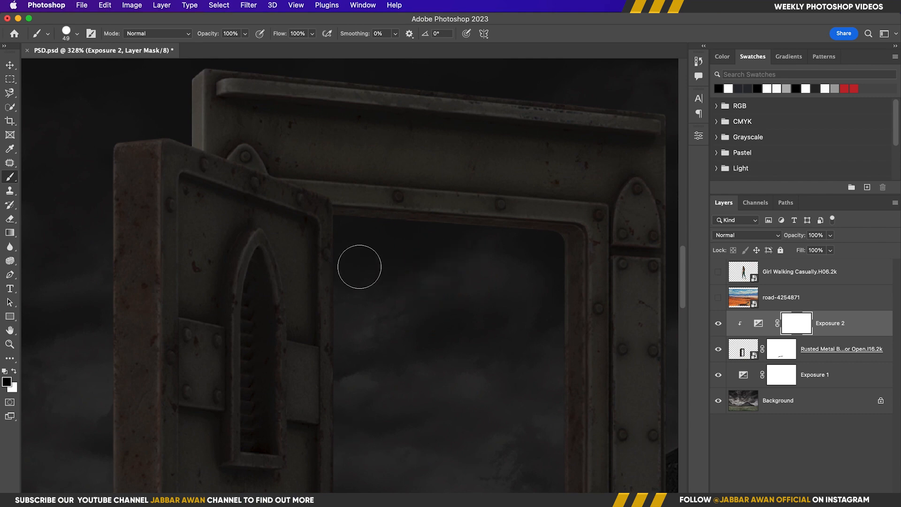
pyautogui.moveTo(367, 247)
pyautogui.mouseDown()
pyautogui.moveTo(346, 202)
pyautogui.moveTo(325, 215)
pyautogui.moveTo(333, 202)
pyautogui.moveTo(489, 206)
pyautogui.moveTo(572, 229)
pyautogui.mouseUp()
pyautogui.press('super+space')
pyautogui.press('space')
pyautogui.moveTo(573, 227); pyautogui.dragTo(374, 233)
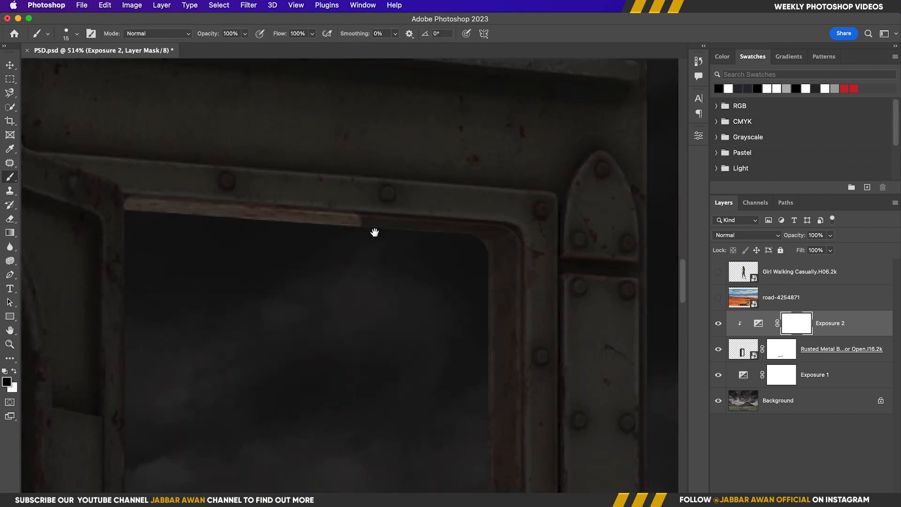
pyautogui.moveTo(486, 233)
pyautogui.mouseDown()
pyautogui.moveTo(506, 243)
pyautogui.moveTo(498, 234)
pyautogui.moveTo(494, 259)
pyautogui.moveTo(508, 276)
pyautogui.mouseUp()
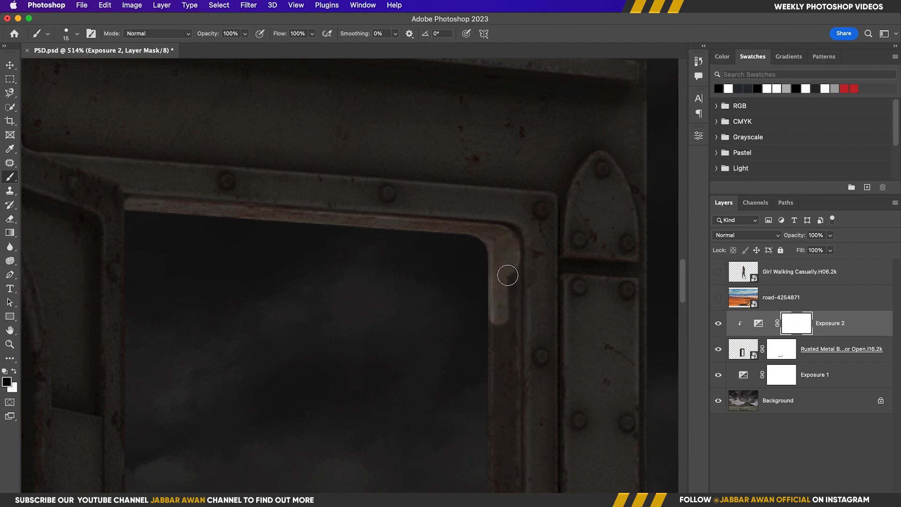
# Step: Mask out the darkening in straight strokes down the frame's inner side edge, from the upper corner to the rusty latch
pyautogui.keyDown('shift'); pyautogui.click(511, 467); pyautogui.keyUp('shift')
pyautogui.press('space')
pyautogui.moveTo(523, 467); pyautogui.dragTo(523, 183)
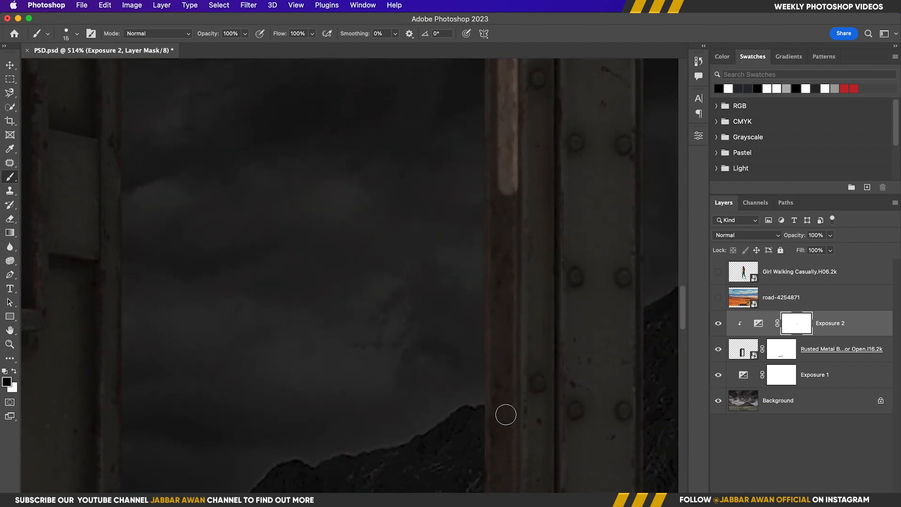
pyautogui.keyDown('shift'); pyautogui.click(506, 415); pyautogui.keyUp('shift')
pyautogui.press('space')
pyautogui.moveTo(509, 440); pyautogui.dragTo(510, 133)
pyautogui.keyDown('shift'); pyautogui.click(508, 276); pyautogui.keyUp('shift')
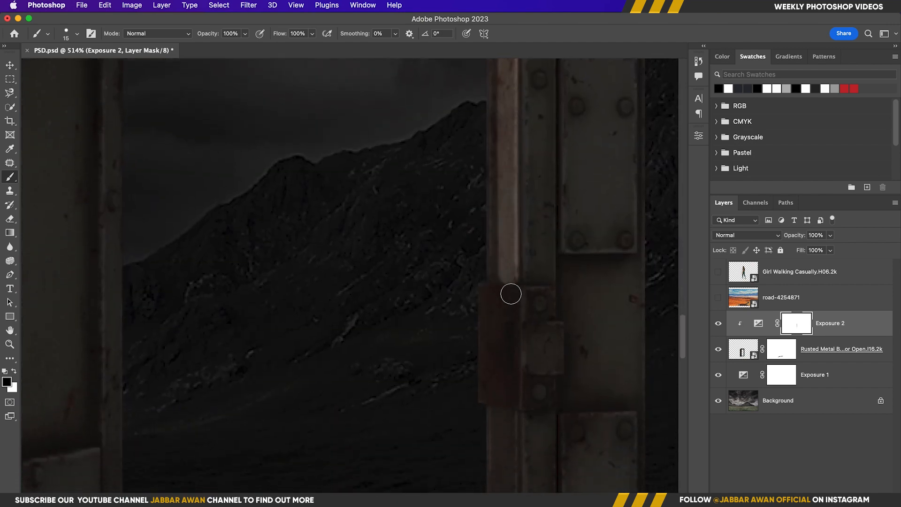
# Step: Continue the straight black mask strokes across the rusty latch and down to the opening's lower corner
pyautogui.keyDown('shift'); pyautogui.click(512, 398); pyautogui.keyUp('shift')
pyautogui.press('space')
pyautogui.moveTo(515, 423); pyautogui.dragTo(511, 240)
pyautogui.keyDown('shift'); pyautogui.click(513, 295); pyautogui.keyUp('shift')
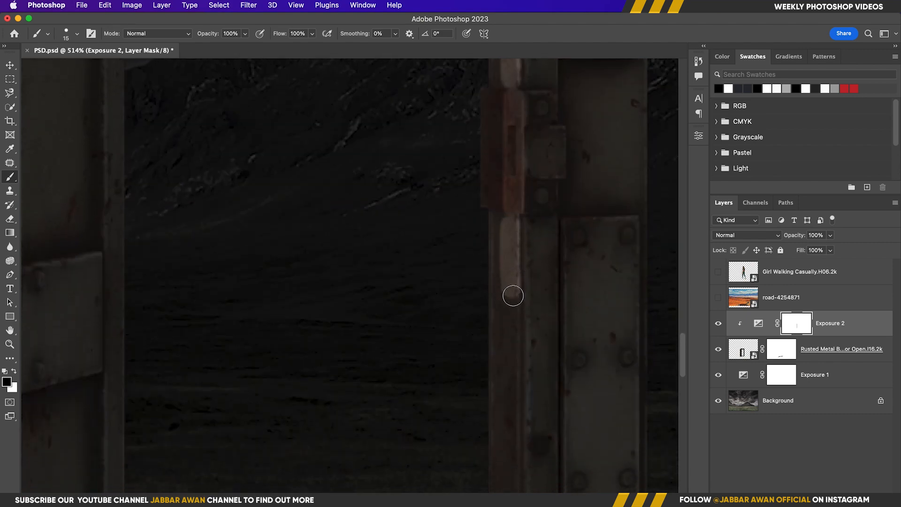
pyautogui.keyDown('shift'); pyautogui.click(517, 446); pyautogui.keyUp('shift')
pyautogui.press('space')
pyautogui.moveTo(518, 453); pyautogui.dragTo(517, 127)
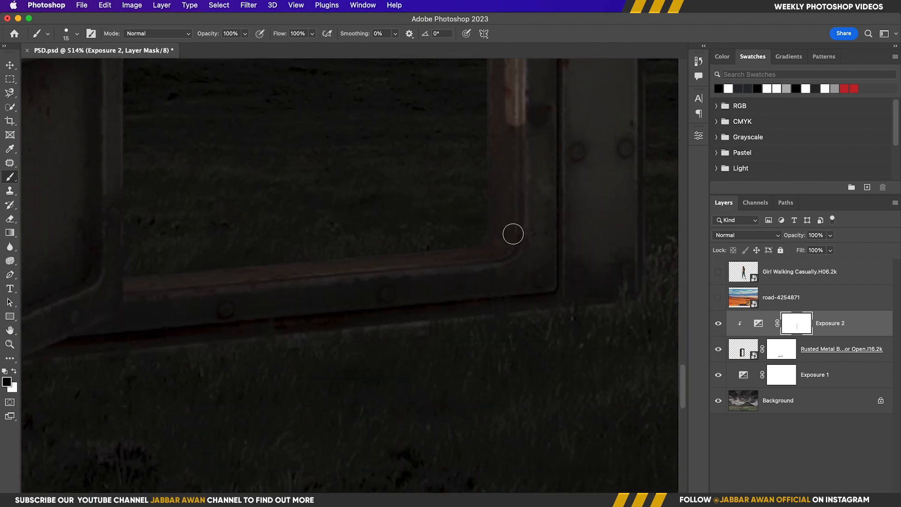
pyautogui.keyDown('shift'); pyautogui.click(513, 233); pyautogui.keyUp('shift')
# Step: Brighten the remaining dark strip along the inner side edge from bottom to top with a 26 px black brush
pyautogui.moveTo(490, 207)
pyautogui.mouseDown()
pyautogui.moveTo(491, 110)
pyautogui.moveTo(503, 372)
pyautogui.mouseUp()
pyautogui.press('space')
pyautogui.press(']')
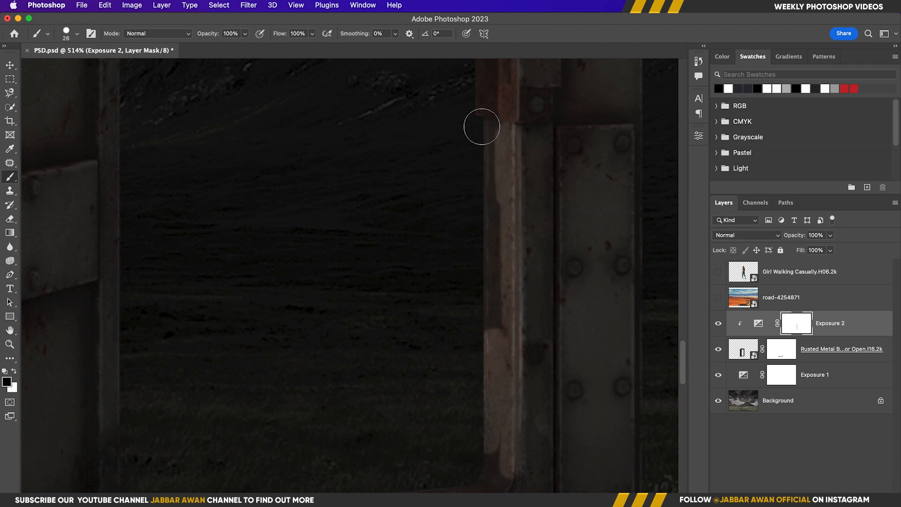
pyautogui.keyDown('shift'); pyautogui.click(487, 113); pyautogui.keyUp('shift')
pyautogui.press('space')
pyautogui.moveTo(488, 125); pyautogui.dragTo(482, 378)
pyautogui.keyDown('shift'); pyautogui.click(481, 143); pyautogui.keyUp('shift')
pyautogui.press('space')
pyautogui.moveTo(481, 143); pyautogui.dragTo(474, 392)
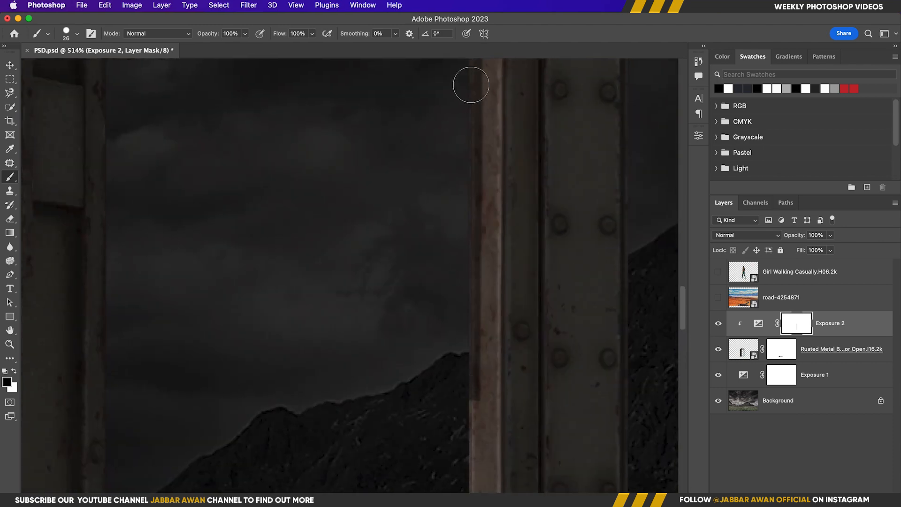
pyautogui.keyDown('shift'); pyautogui.click(471, 85); pyautogui.keyUp('shift')
pyautogui.press('space')
pyautogui.moveTo(471, 84); pyautogui.dragTo(473, 364)
pyautogui.keyDown('shift'); pyautogui.click(467, 246); pyautogui.keyUp('shift')
# Step: Paint black on the clipped Exposure mask around the lower corner and along the opening's bottom inner edge
pyautogui.press('space')
pyautogui.moveTo(221, 334); pyautogui.dragTo(216, 181)
pyautogui.moveTo(415, 423); pyautogui.dragTo(438, 160)
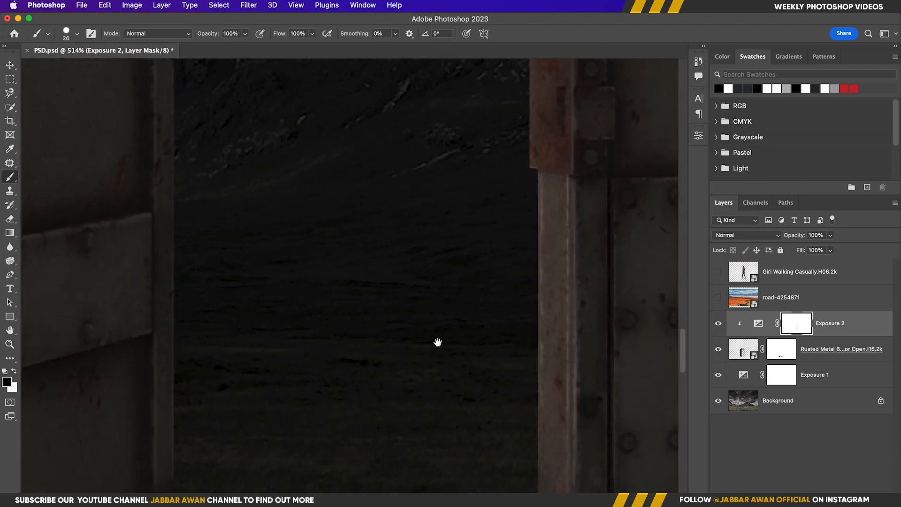
pyautogui.moveTo(438, 342); pyautogui.dragTo(408, 155)
pyautogui.moveTo(509, 292)
pyautogui.mouseDown()
pyautogui.moveTo(457, 299)
pyautogui.moveTo(510, 296)
pyautogui.moveTo(494, 295)
pyautogui.moveTo(484, 242)
pyautogui.mouseUp()
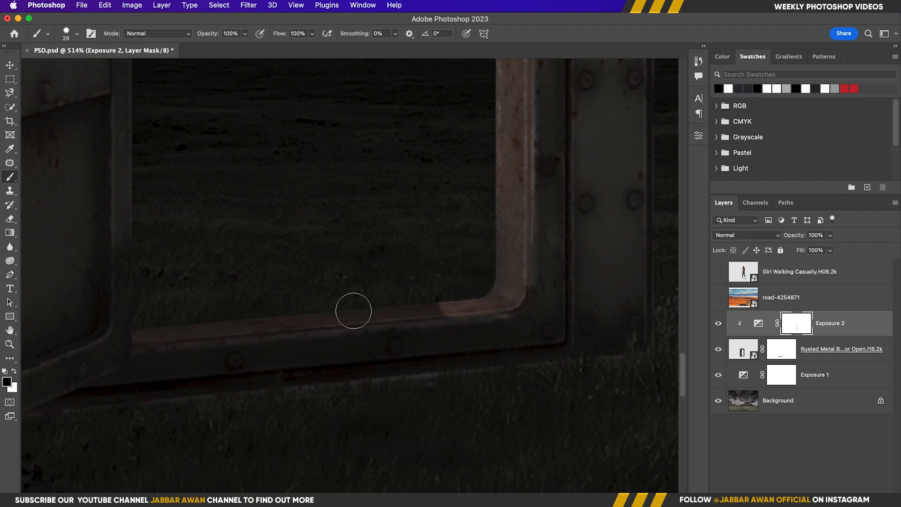
pyautogui.moveTo(353, 311); pyautogui.dragTo(151, 332)
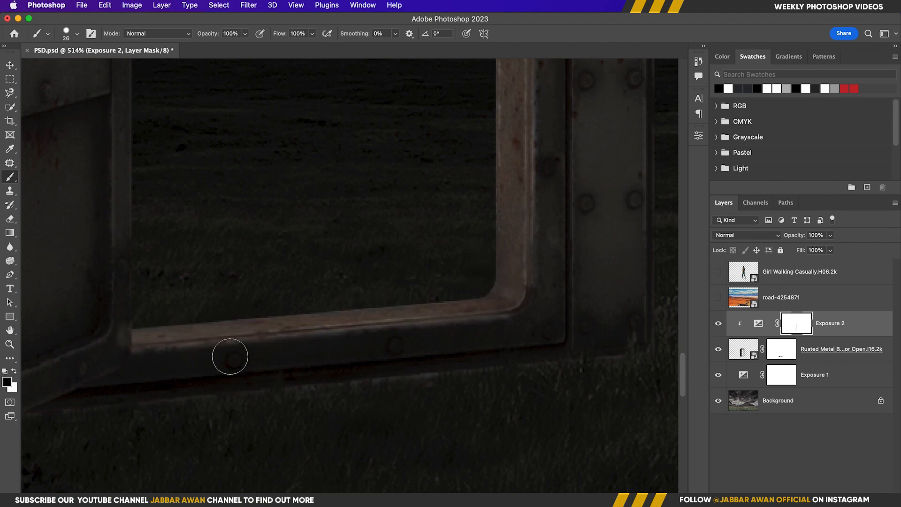
# Step: Touch up the bottom inner edge on the Exposure 2 mask and paint straight 5 px black strokes up the opening's hinge-side edge
pyautogui.moveTo(364, 346); pyautogui.dragTo(348, 347)
pyautogui.press('x')
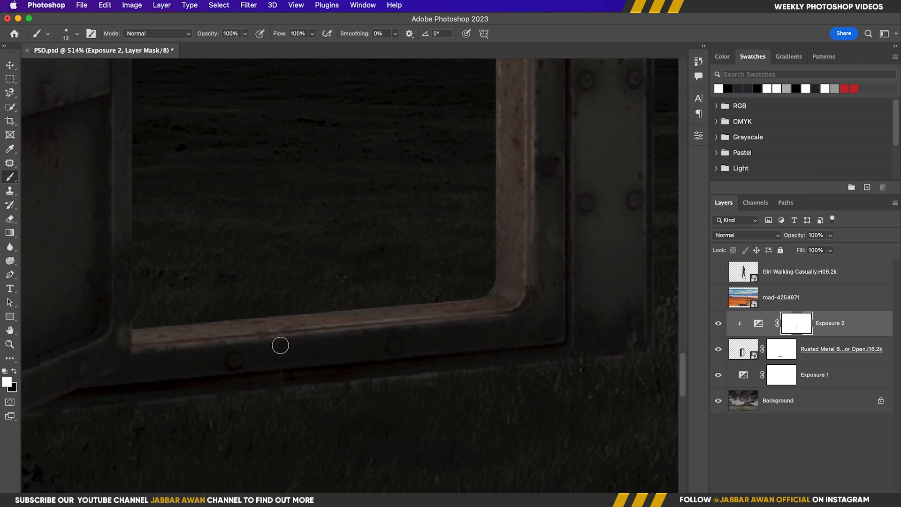
pyautogui.press('z')
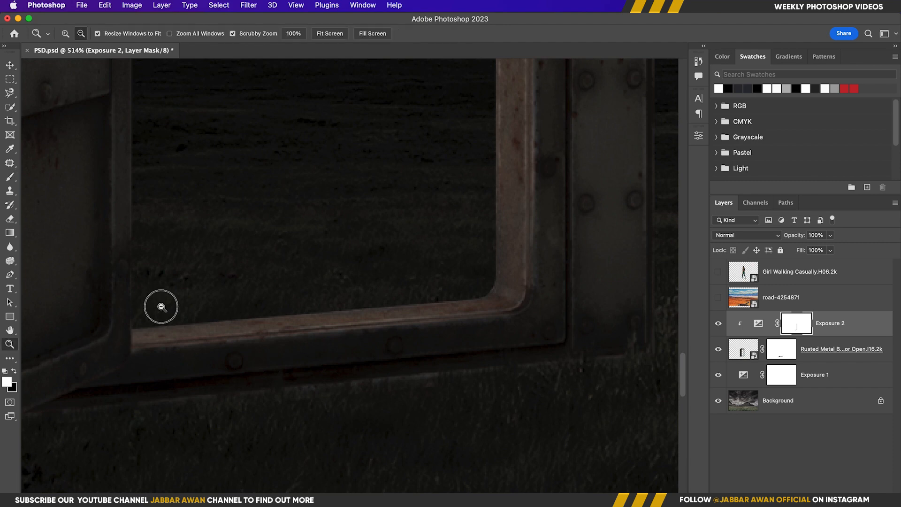
pyautogui.moveTo(161, 306)
pyautogui.mouseDown()
pyautogui.moveTo(173, 306)
pyautogui.moveTo(162, 309)
pyautogui.moveTo(155, 332)
pyautogui.mouseUp()
pyautogui.press('x')
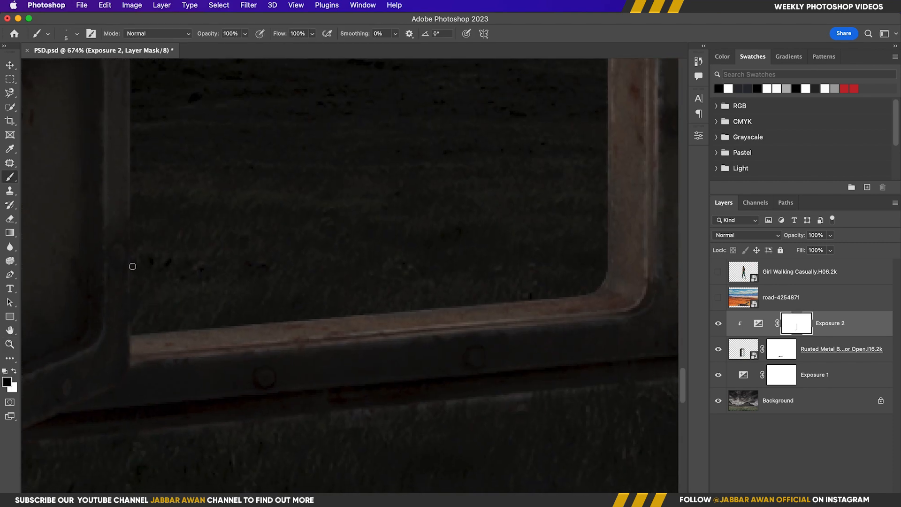
pyautogui.keyDown('shift'); pyautogui.click(131, 89); pyautogui.keyUp('shift')
pyautogui.moveTo(139, 89); pyautogui.dragTo(185, 455)
pyautogui.moveTo(193, 258); pyautogui.dragTo(192, 477)
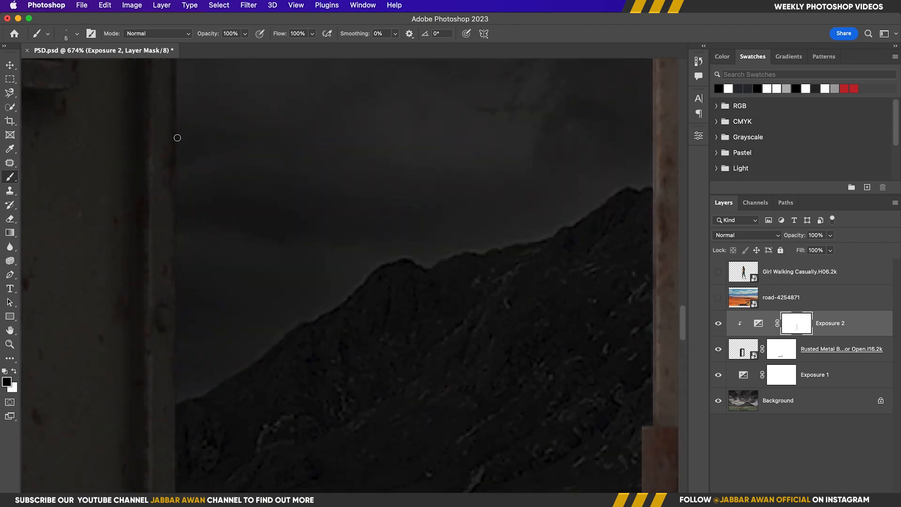
pyautogui.keyDown('shift'); pyautogui.click(178, 136); pyautogui.keyUp('shift')
pyautogui.moveTo(196, 96); pyautogui.dragTo(192, 427)
pyautogui.moveTo(182, 93); pyautogui.dragTo(170, 303)
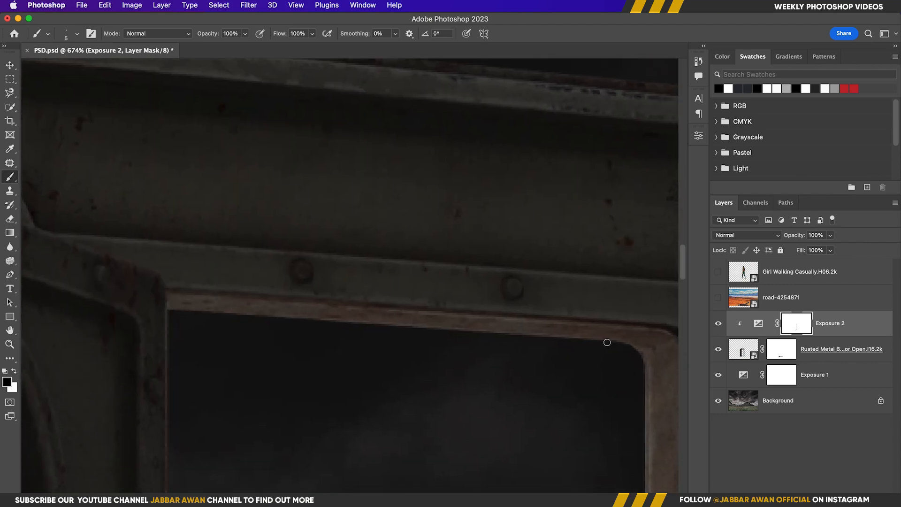
pyautogui.moveTo(471, 350); pyautogui.dragTo(413, 359)
pyautogui.moveTo(431, 354); pyautogui.dragTo(336, 121)
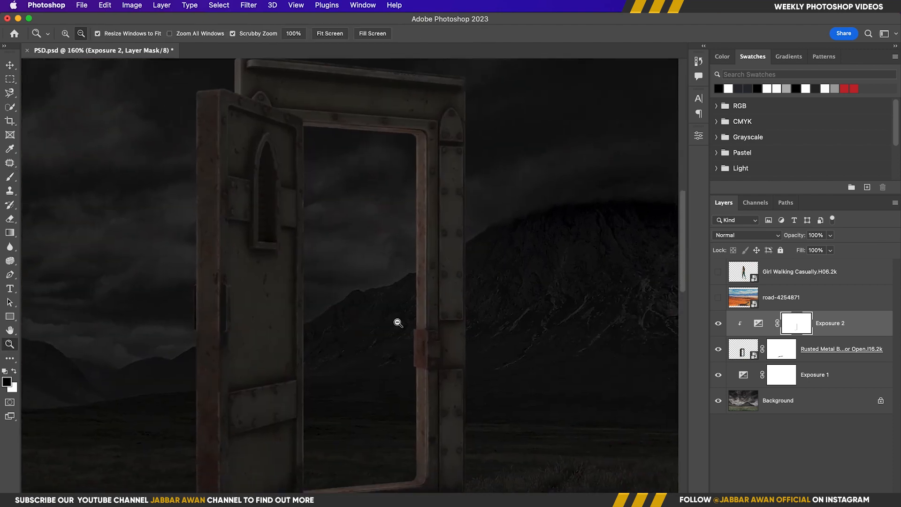
pyautogui.moveTo(396, 322); pyautogui.dragTo(382, 324)
pyautogui.moveTo(382, 361); pyautogui.dragTo(368, 317)
pyautogui.click(786, 379)
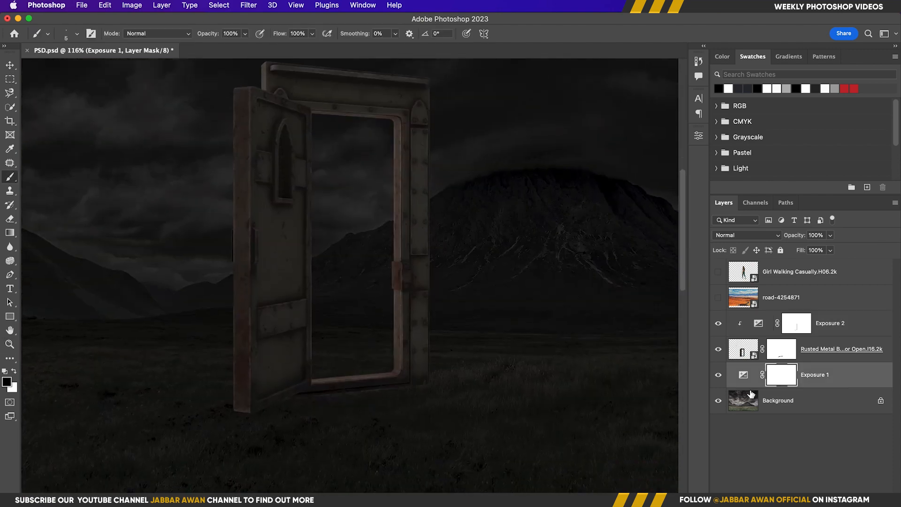
pyautogui.moveTo(443, 406); pyautogui.dragTo(466, 448)
pyautogui.press('v')
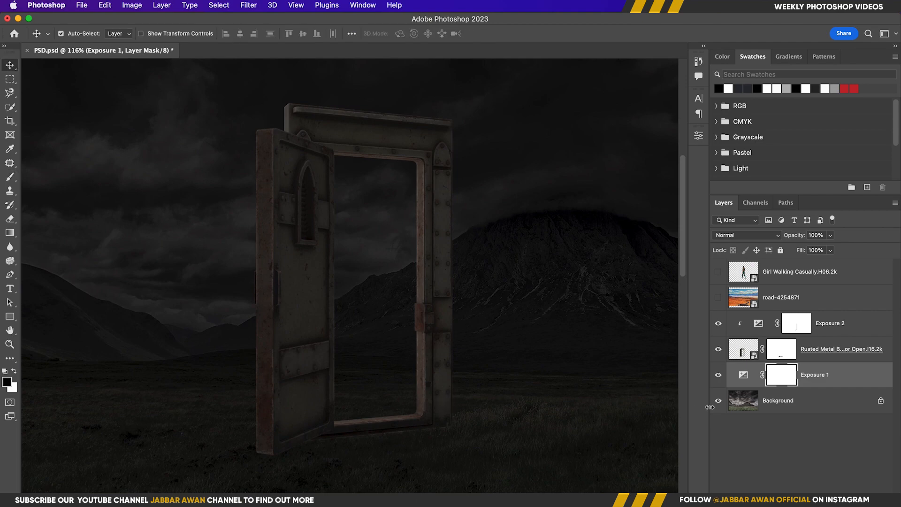
# Step: Show the road-4254871 layer and move it directly below the Rusted Metal door layer
pyautogui.click(786, 301)
pyautogui.click(718, 297)
pyautogui.moveTo(814, 298); pyautogui.dragTo(817, 363)
# Step: Scale the road image down to about 41.7% and position it behind the door opening
pyautogui.press('super+t')
pyautogui.scroll(-4, 437, 292)
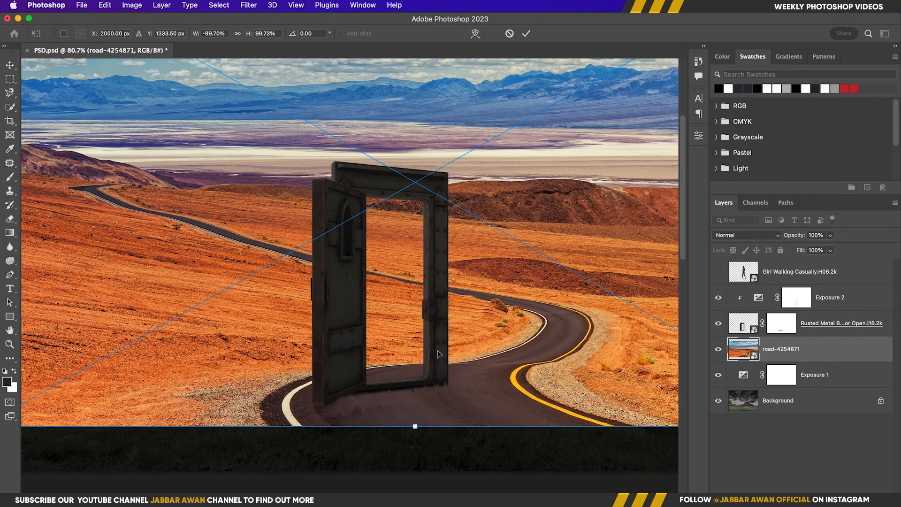
pyautogui.moveTo(415, 427); pyautogui.dragTo(409, 296)
pyautogui.moveTo(446, 207); pyautogui.dragTo(398, 295)
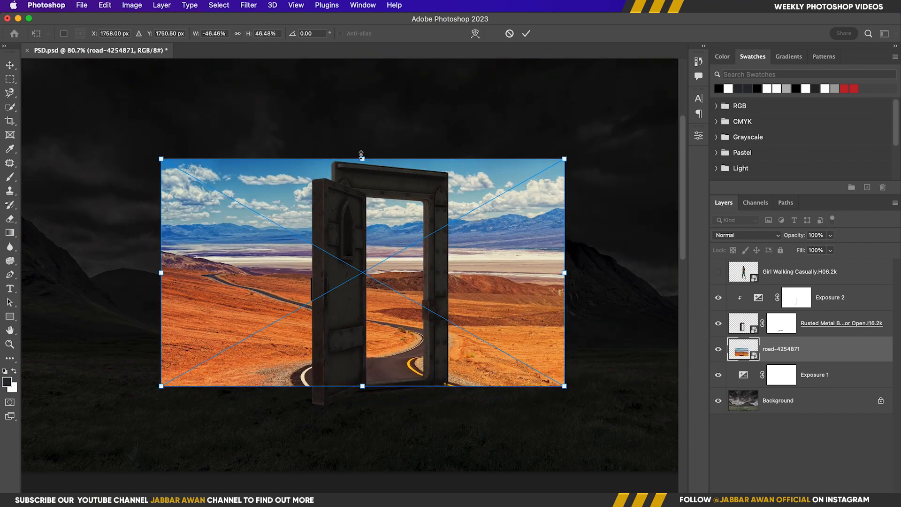
pyautogui.moveTo(361, 159); pyautogui.dragTo(366, 187)
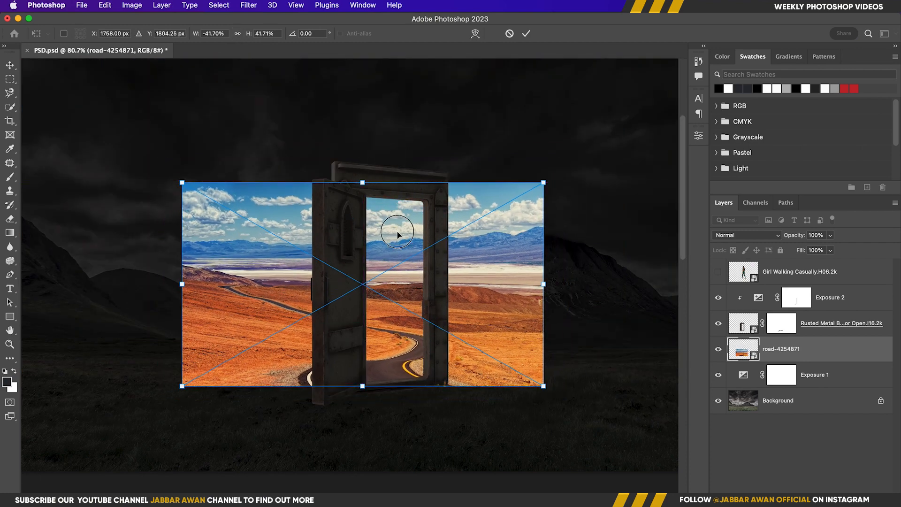
pyautogui.press('Return')
# Step: Make a rectangular selection around the door opening and turn it into a layer mask on the road layer
pyautogui.press('m')
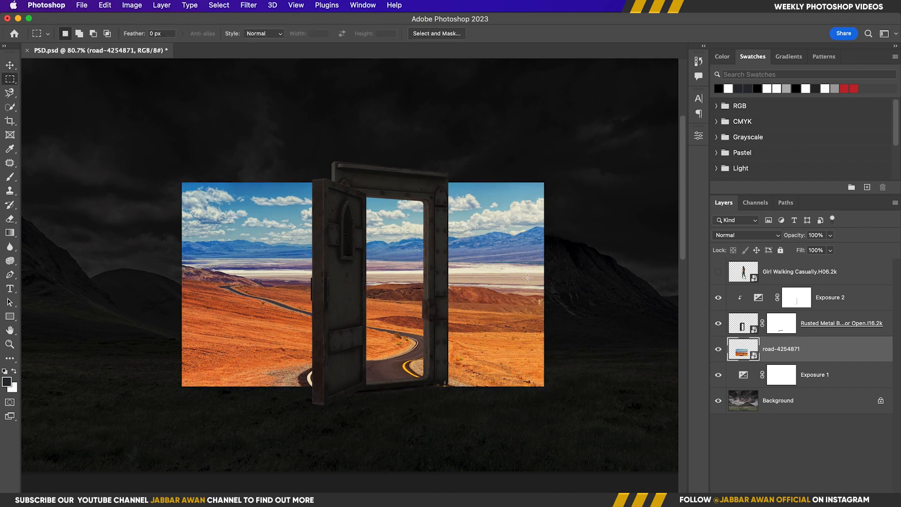
pyautogui.moveTo(362, 187); pyautogui.dragTo(433, 385)
pyautogui.click(788, 499)
pyautogui.moveTo(409, 298); pyautogui.dragTo(451, 300)
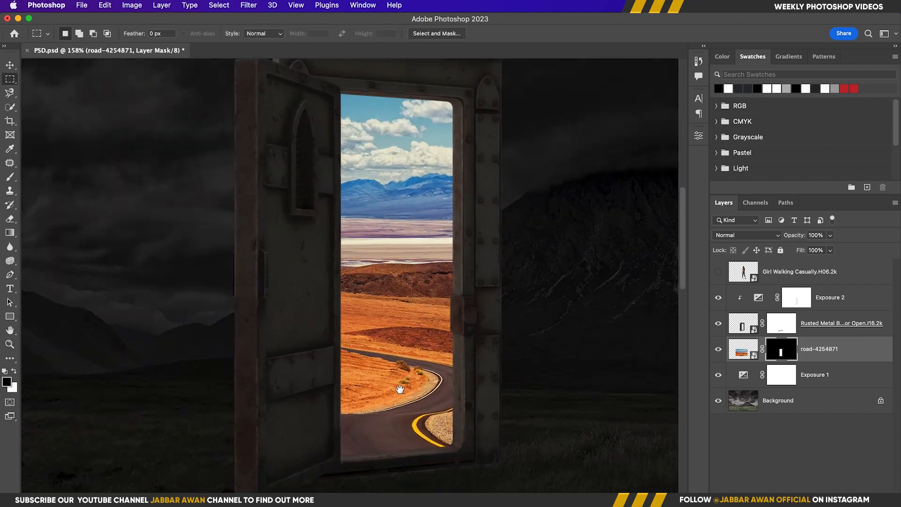
pyautogui.moveTo(398, 384); pyautogui.dragTo(392, 449)
pyautogui.moveTo(360, 344); pyautogui.dragTo(331, 345)
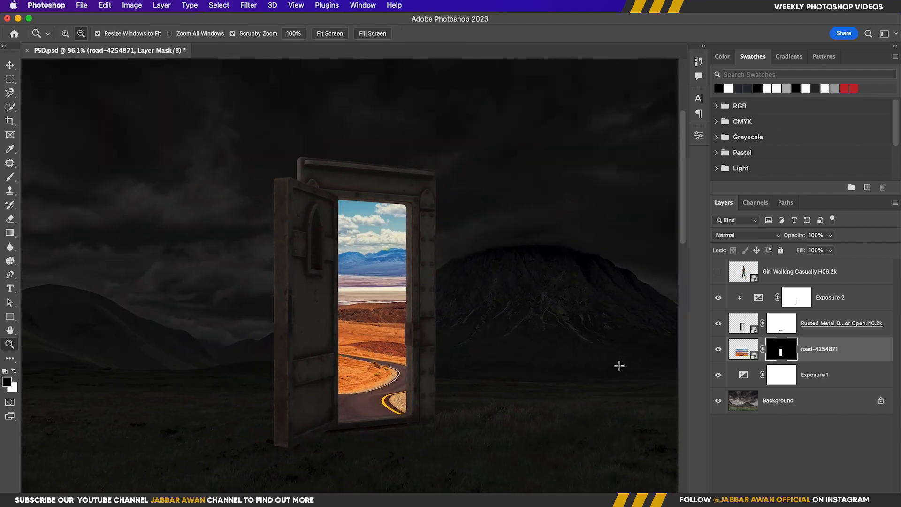
# Step: Unlink the road image from its mask and distort it so its perspective narrows away from the hinge side
pyautogui.click(762, 350)
pyautogui.press('super+t')
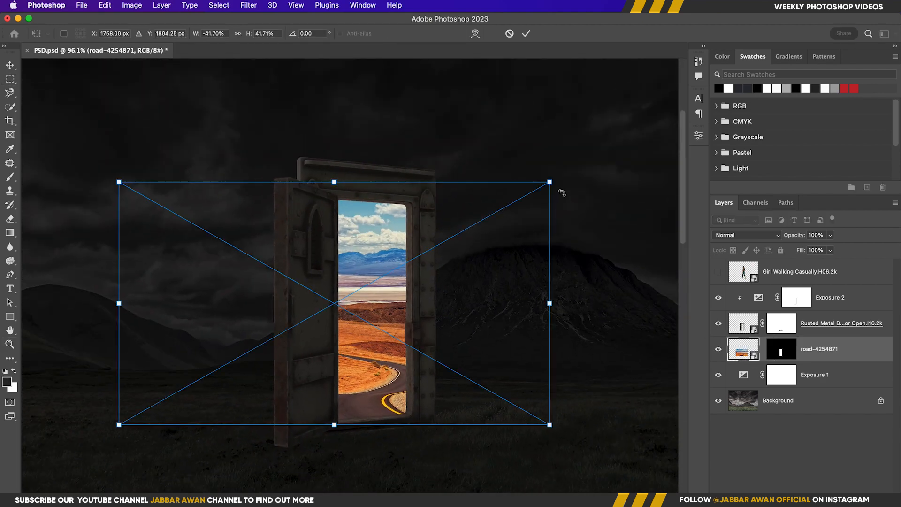
pyautogui.moveTo(550, 184); pyautogui.dragTo(531, 219)
pyautogui.moveTo(119, 182); pyautogui.dragTo(117, 149)
pyautogui.moveTo(541, 321); pyautogui.dragTo(483, 315)
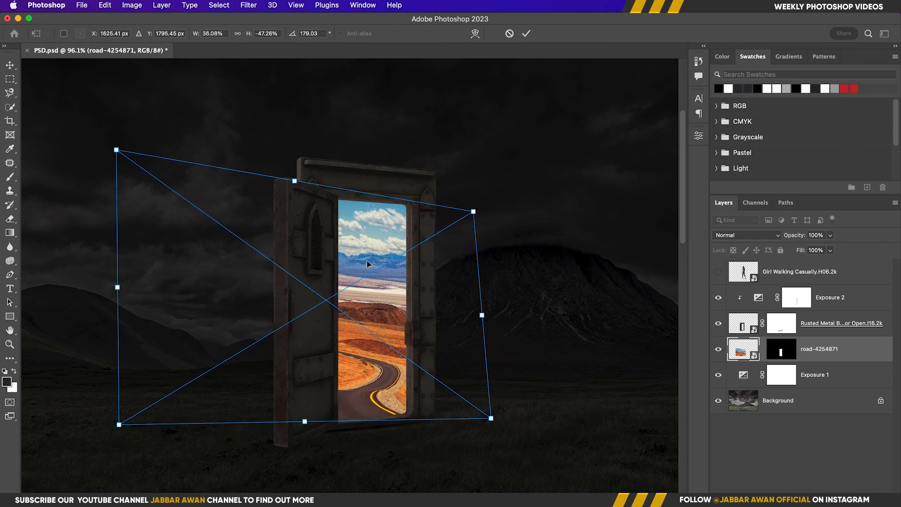
pyautogui.moveTo(127, 442)
pyautogui.mouseDown()
pyautogui.moveTo(104, 470)
pyautogui.moveTo(99, 445)
pyautogui.moveTo(123, 448)
pyautogui.moveTo(134, 429)
pyautogui.moveTo(141, 435)
pyautogui.mouseUp()
pyautogui.press('Return')
pyautogui.press('m')
pyautogui.moveTo(360, 400); pyautogui.dragTo(304, 365)
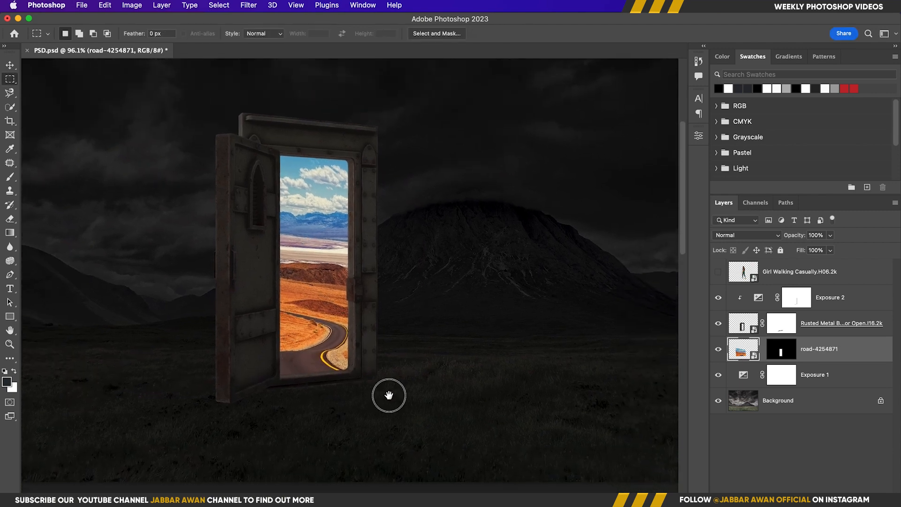
pyautogui.moveTo(388, 394); pyautogui.dragTo(421, 465)
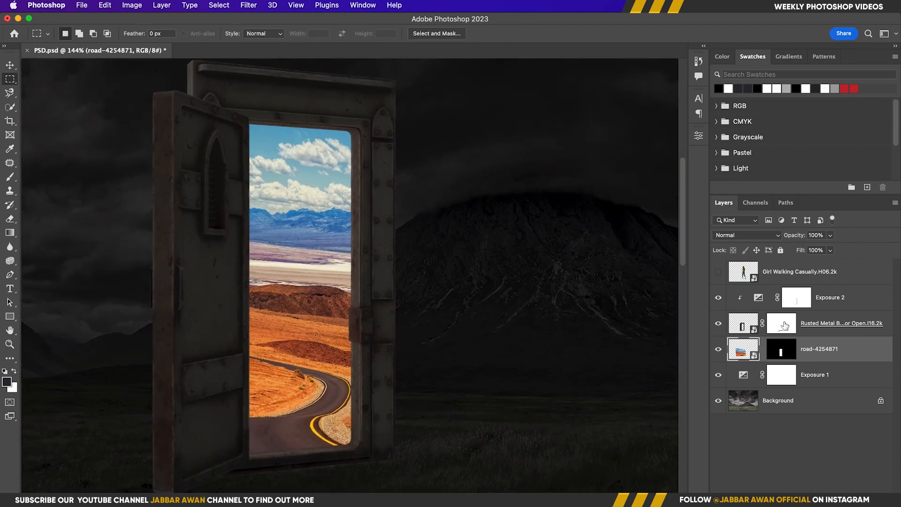
# Step: Load the Exposure 2 mask as a selection and add a Levels adjustment layer above Exposure 2
pyautogui.keyDown('super'); pyautogui.click(798, 300); pyautogui.keyUp('super')
pyautogui.click(843, 298)
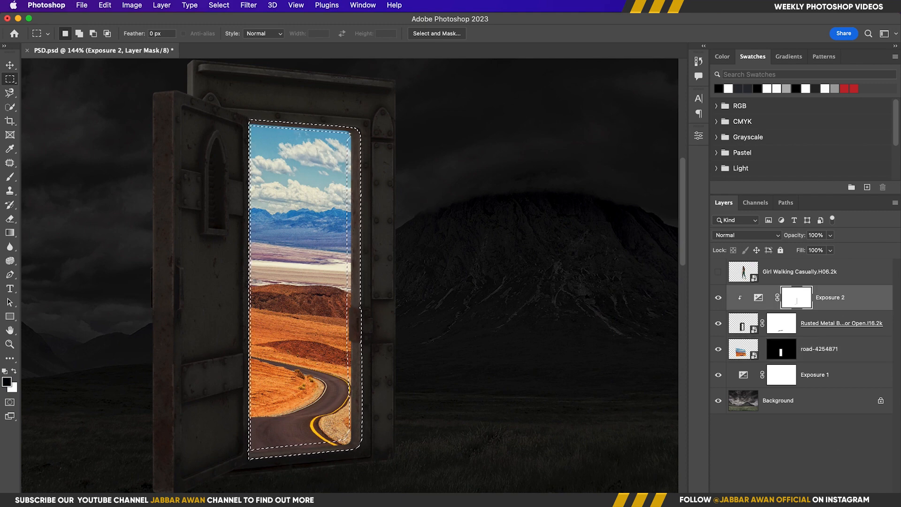
pyautogui.click(837, 498)
pyautogui.click(838, 332)
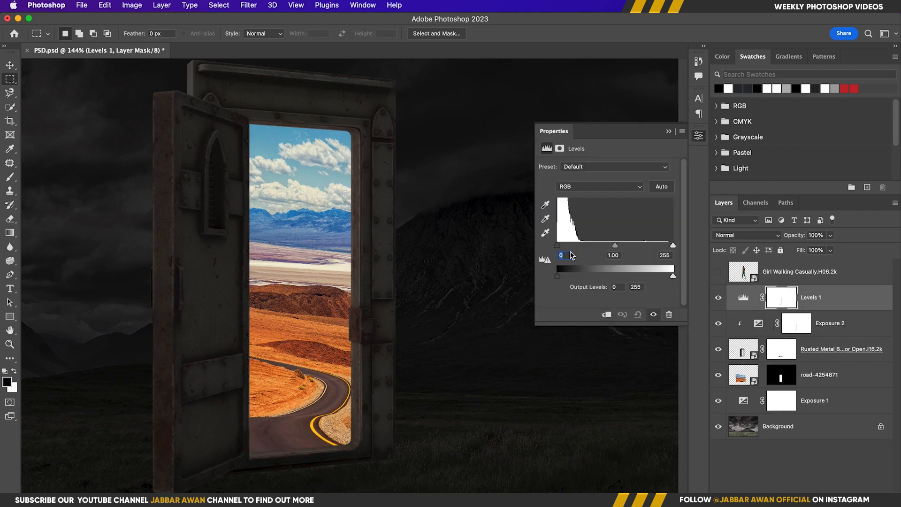
# Step: Clip the Levels layer to the door and set input white to 126, midtones to 2.71 and output black to 66
pyautogui.moveTo(557, 245)
pyautogui.mouseDown()
pyautogui.moveTo(570, 249)
pyautogui.moveTo(557, 245)
pyautogui.mouseUp()
pyautogui.keyDown('alt'); pyautogui.click(747, 308); pyautogui.keyUp('alt')
pyautogui.moveTo(673, 245); pyautogui.dragTo(587, 280)
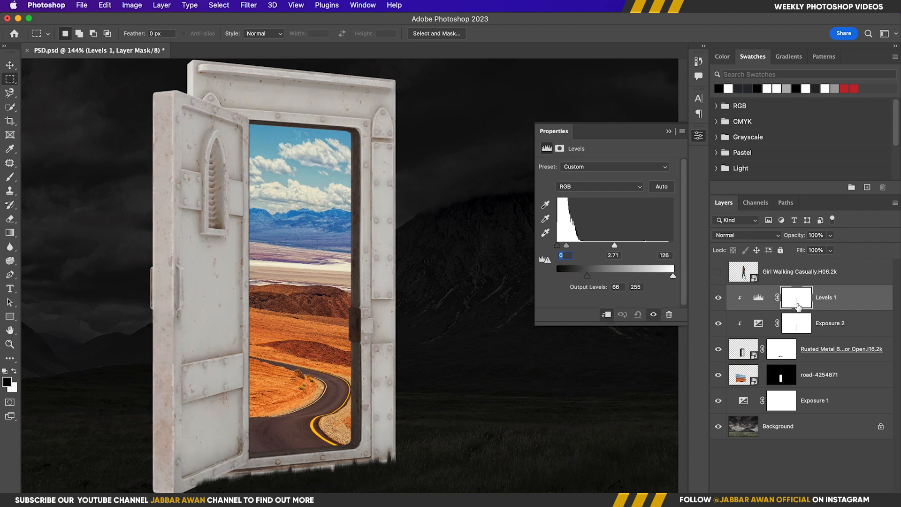
# Step: Invert the Levels mask so only the inner frame edges are brightened, and feather it by 3.0 px
pyautogui.click(799, 306)
pyautogui.press('super+i')
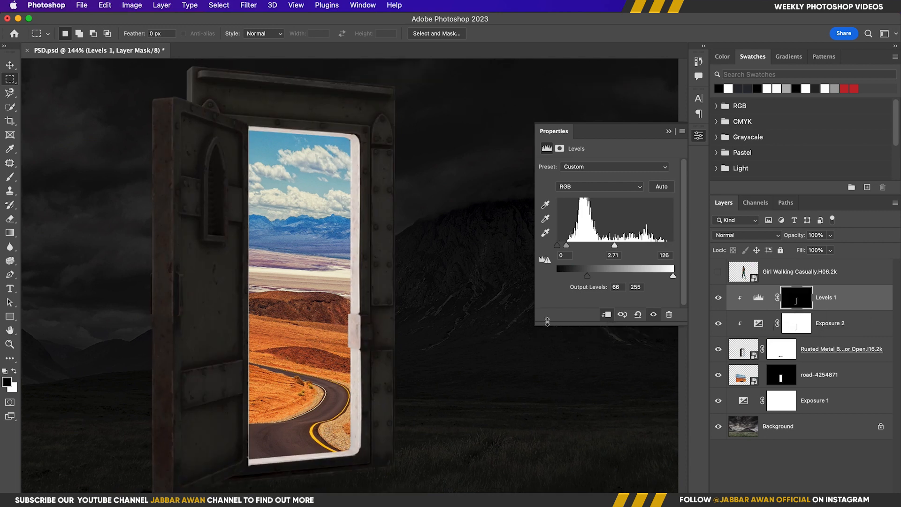
pyautogui.press('b')
pyautogui.moveTo(364, 290)
pyautogui.mouseDown()
pyautogui.moveTo(377, 290)
pyautogui.moveTo(375, 310)
pyautogui.mouseUp()
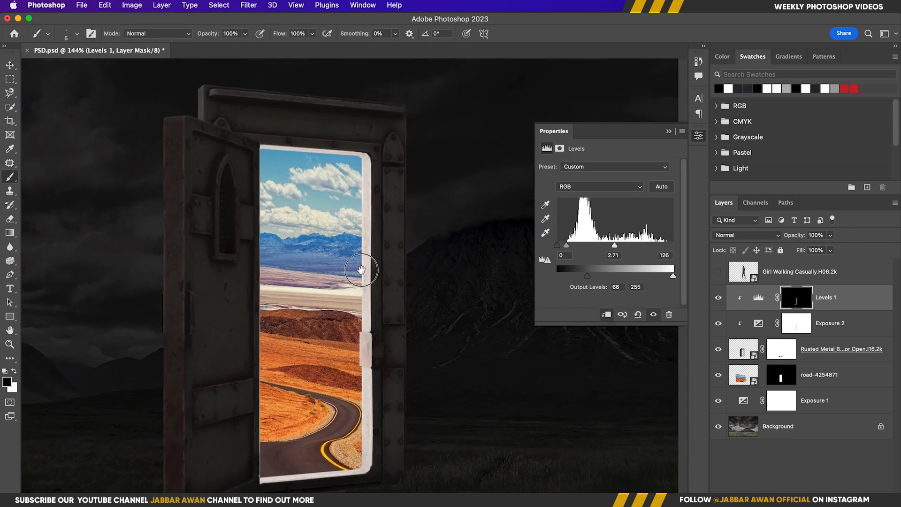
pyautogui.doubleClick(802, 305)
pyautogui.moveTo(552, 243); pyautogui.dragTo(565, 244)
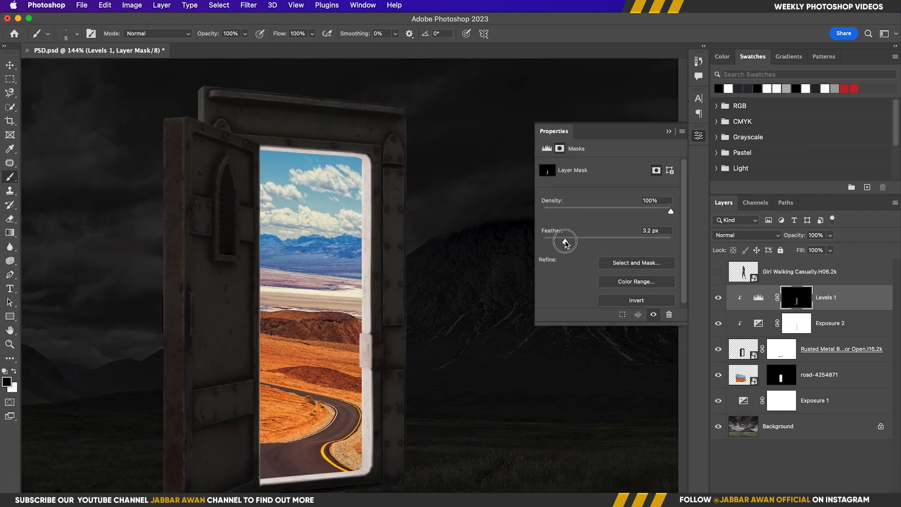
pyautogui.scroll(-5, 380, 349)
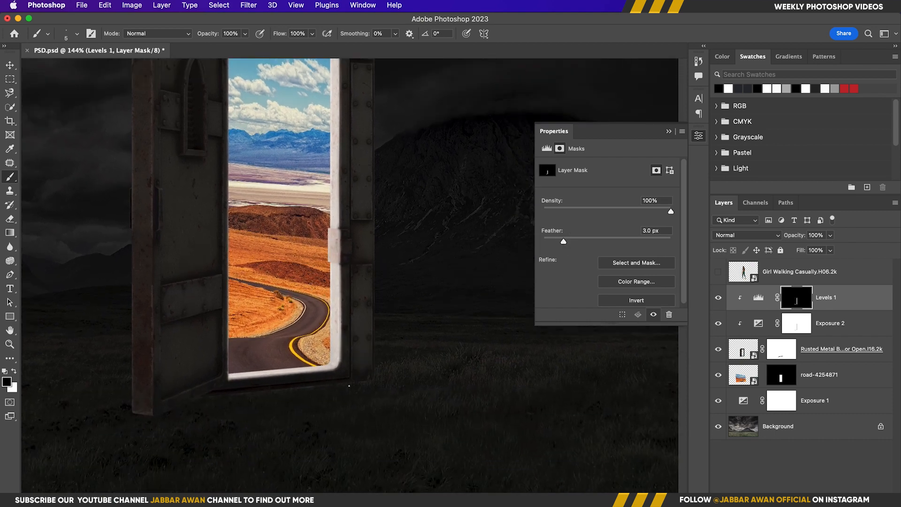
# Step: Target the Exposure 1 layer mask and switch to a grass brush at 152 px
pyautogui.moveTo(449, 404)
pyautogui.mouseDown()
pyautogui.moveTo(431, 382)
pyautogui.moveTo(397, 372)
pyautogui.mouseUp()
pyautogui.click(782, 405)
pyautogui.click(64, 35)
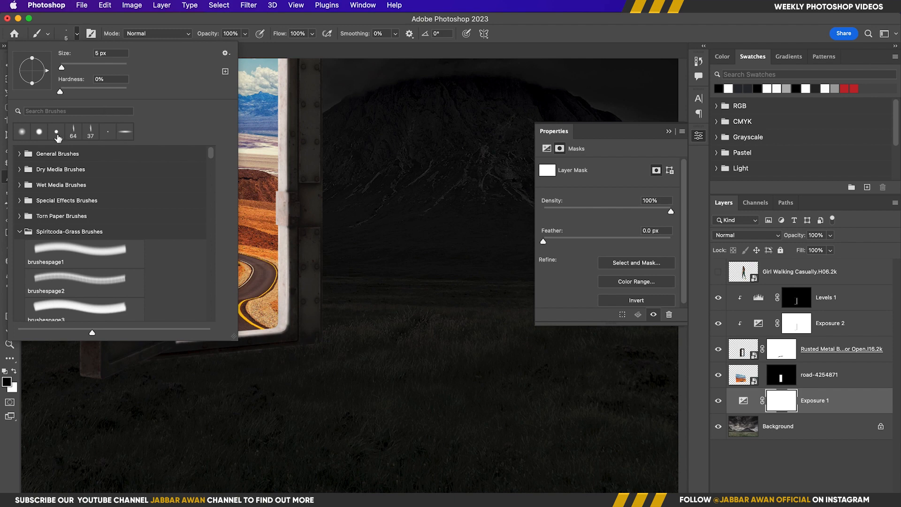
pyautogui.click(460, 50)
pyautogui.moveTo(386, 313); pyautogui.dragTo(371, 259)
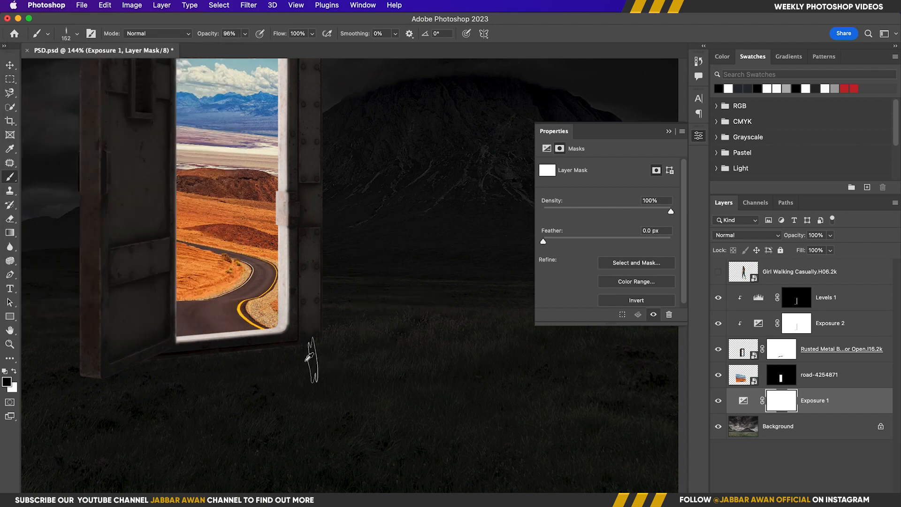
pyautogui.moveTo(311, 360); pyautogui.dragTo(285, 361)
pyautogui.moveTo(299, 360)
pyautogui.mouseDown()
pyautogui.moveTo(184, 360)
pyautogui.moveTo(285, 360)
pyautogui.mouseUp()
pyautogui.press('super+z')
# Step: With the brushespage12 grass brush at 65 px, paint the light patch's front edge on the Exposure 1 mask from the opening's hinge-side corner
pyautogui.click(69, 34)
pyautogui.scroll(-8, 82, 280)
pyautogui.click(84, 257)
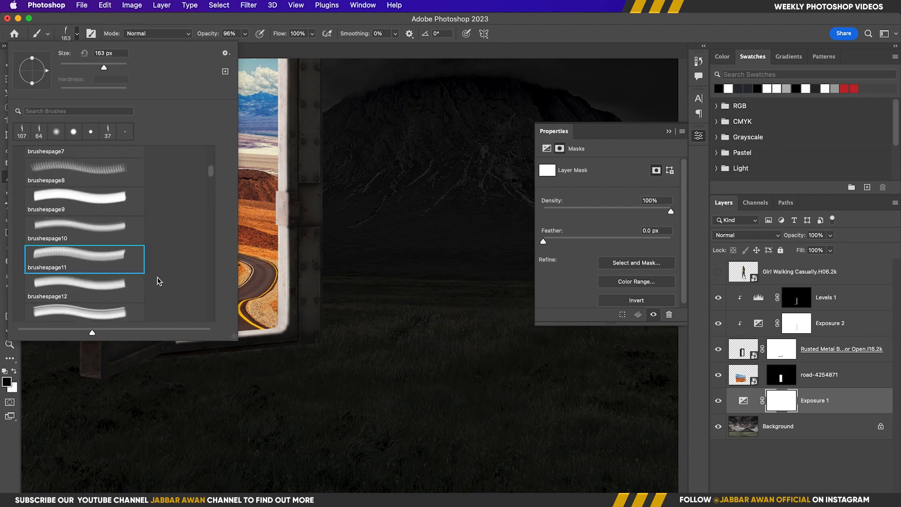
pyautogui.click(104, 285)
pyautogui.moveTo(282, 381); pyautogui.dragTo(256, 384)
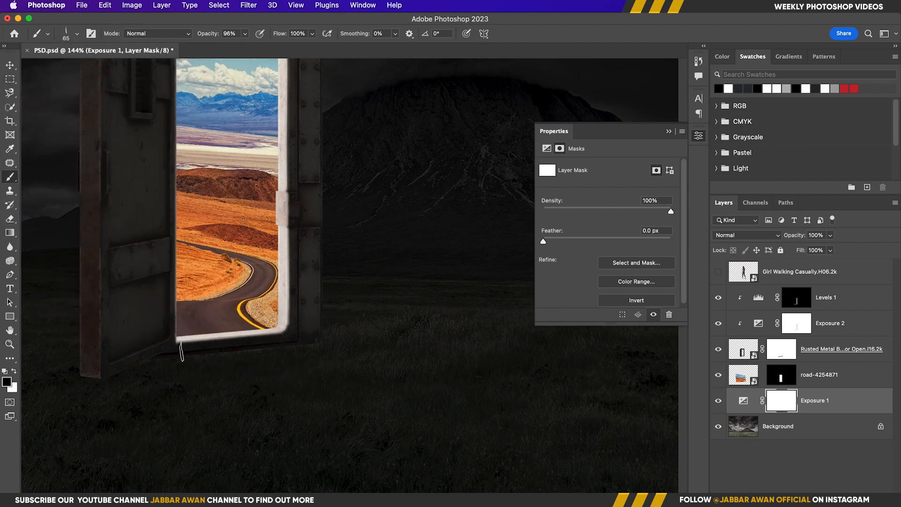
pyautogui.keyDown('shift'); pyautogui.click(418, 427); pyautogui.keyUp('shift')
pyautogui.keyDown('shift'); pyautogui.click(479, 432); pyautogui.keyUp('shift')
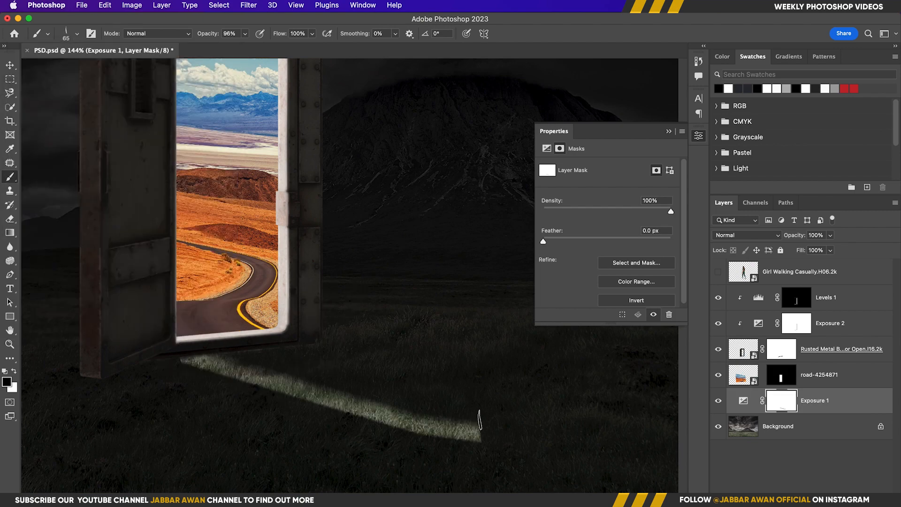
# Step: Paint the light patch's far and back edges up to the frame's outer corner and fill its interior with black on the mask
pyautogui.keyDown('shift'); pyautogui.click(517, 389); pyautogui.keyUp('shift')
pyautogui.keyDown('shift'); pyautogui.click(315, 349); pyautogui.keyUp('shift')
pyautogui.moveTo(315, 351)
pyautogui.mouseDown()
pyautogui.moveTo(262, 365)
pyautogui.moveTo(442, 387)
pyautogui.moveTo(446, 408)
pyautogui.moveTo(418, 410)
pyautogui.moveTo(255, 365)
pyautogui.moveTo(457, 410)
pyautogui.moveTo(439, 387)
pyautogui.mouseUp()
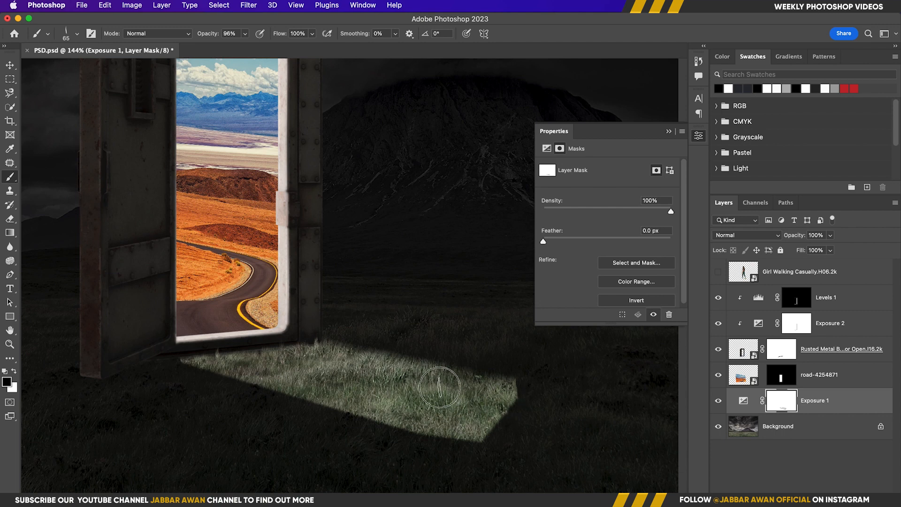
# Step: Soften the far end of the light patch with white on the Exposure 1 mask, using the grass brush at 376 px and 67% opacity
pyautogui.moveTo(490, 425); pyautogui.dragTo(563, 355)
pyautogui.moveTo(510, 418)
pyautogui.mouseDown()
pyautogui.moveTo(481, 361)
pyautogui.moveTo(424, 422)
pyautogui.mouseUp()
pyautogui.press('super+z')
pyautogui.press('x')
pyautogui.moveTo(486, 411); pyautogui.dragTo(396, 451)
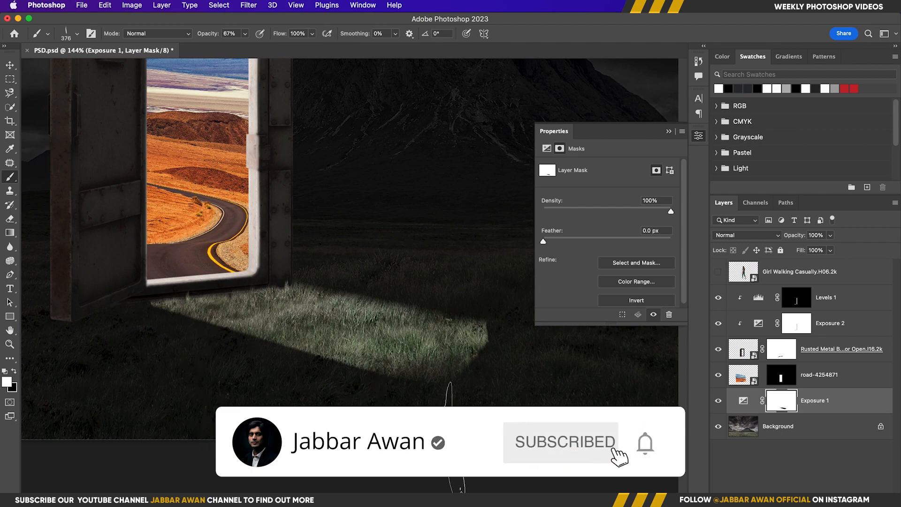
# Step: Configure the grass brush with 11% angle jitter, 33% roundness jitter and about 21% spacing
pyautogui.click(360, 6)
pyautogui.click(392, 112)
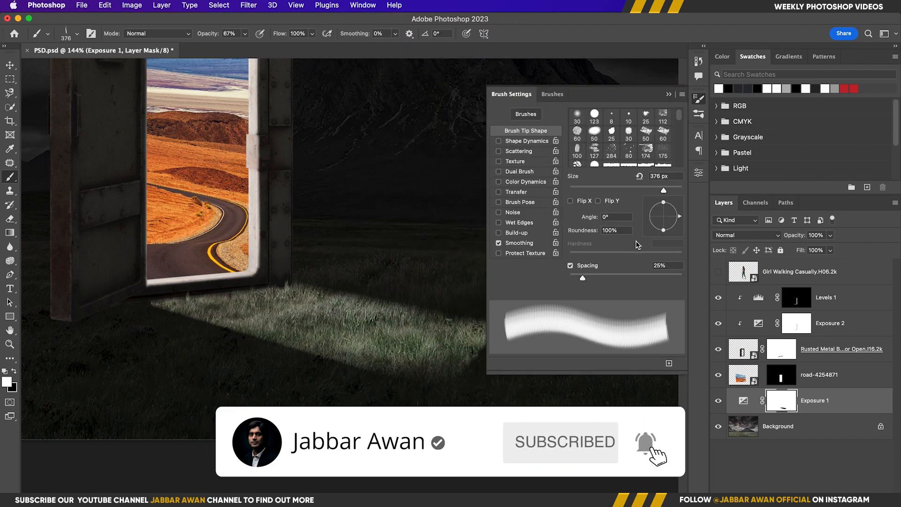
pyautogui.moveTo(585, 279); pyautogui.dragTo(598, 279)
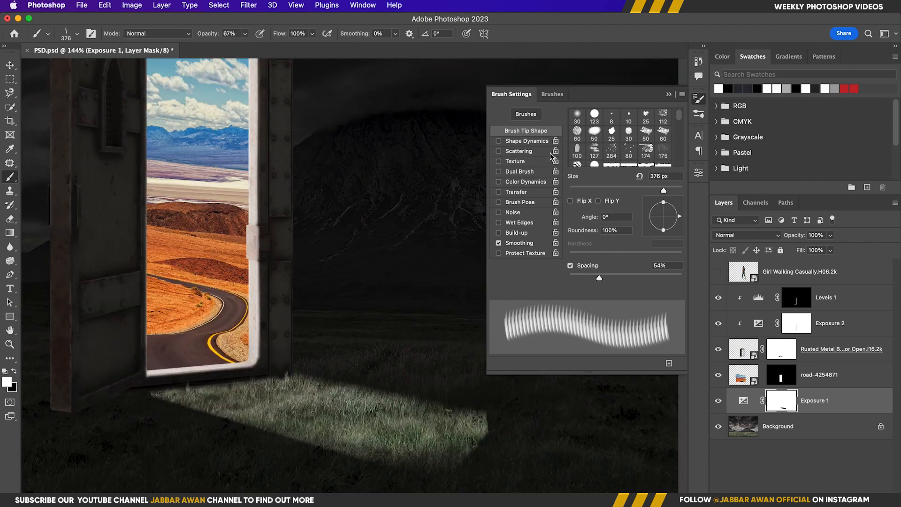
pyautogui.click(527, 140)
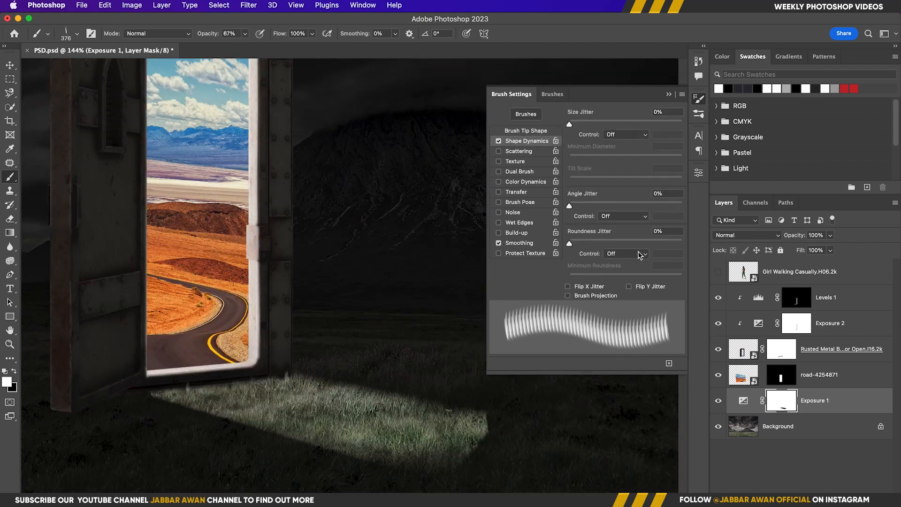
pyautogui.moveTo(569, 205); pyautogui.dragTo(582, 205)
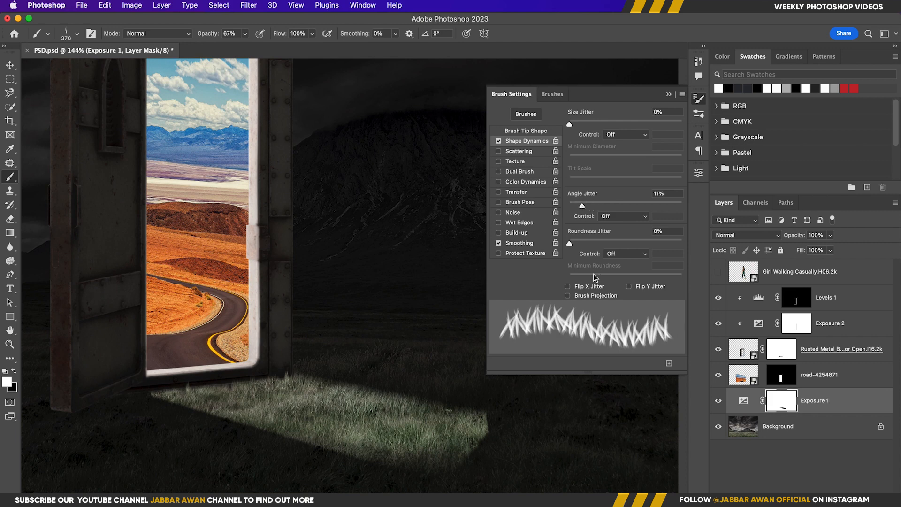
pyautogui.moveTo(571, 243); pyautogui.dragTo(614, 242)
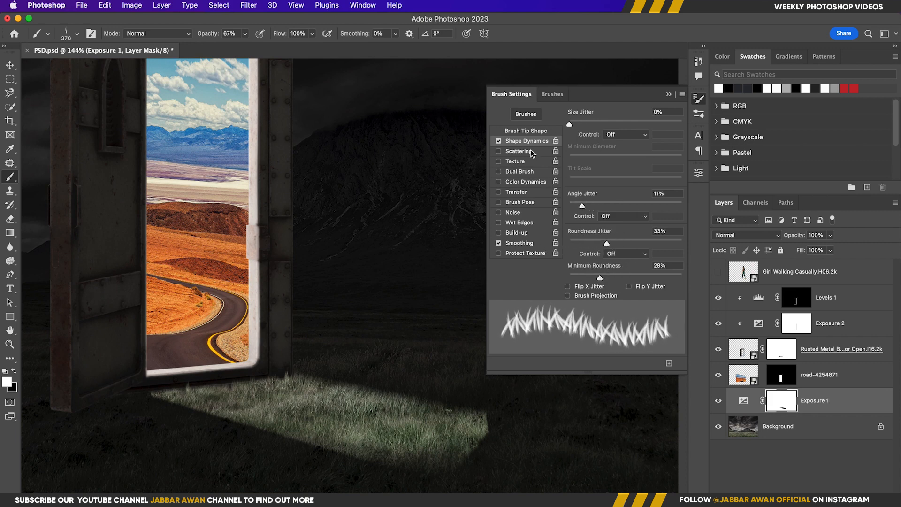
pyautogui.click(534, 131)
pyautogui.moveTo(601, 279); pyautogui.dragTo(581, 280)
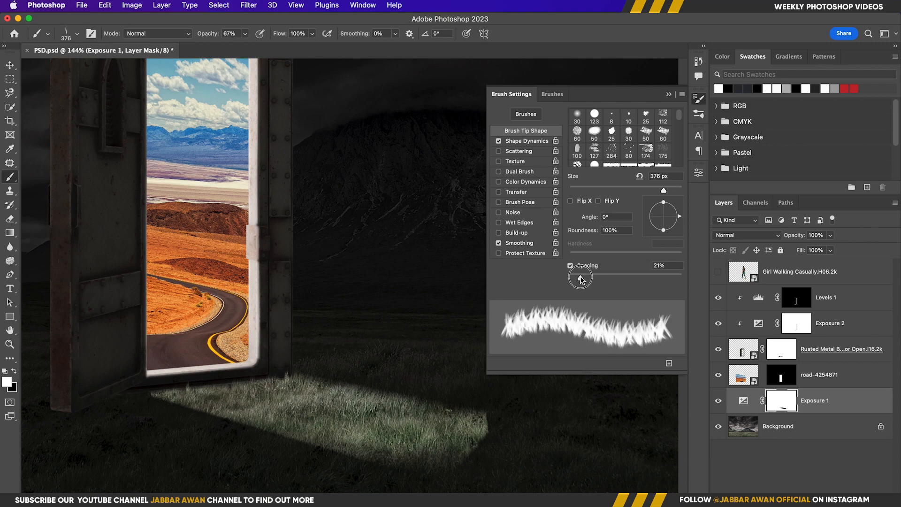
pyautogui.click(671, 96)
# Step: Break up the light patch's far end and back edge with white on the Exposure 1 mask, using the 253 px grass brush
pyautogui.moveTo(473, 403); pyautogui.dragTo(481, 239)
pyautogui.moveTo(486, 308); pyautogui.dragTo(399, 316)
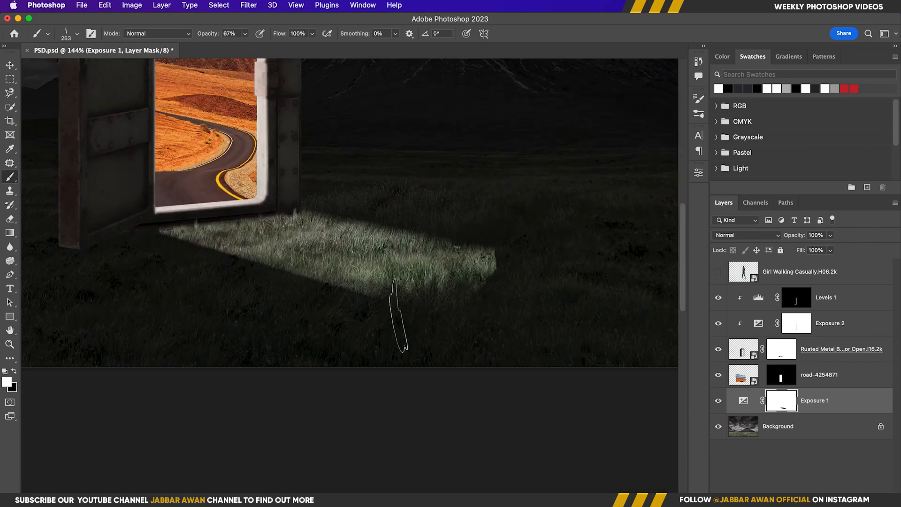
pyautogui.moveTo(534, 261); pyautogui.dragTo(504, 259)
pyautogui.moveTo(347, 198); pyautogui.dragTo(478, 238)
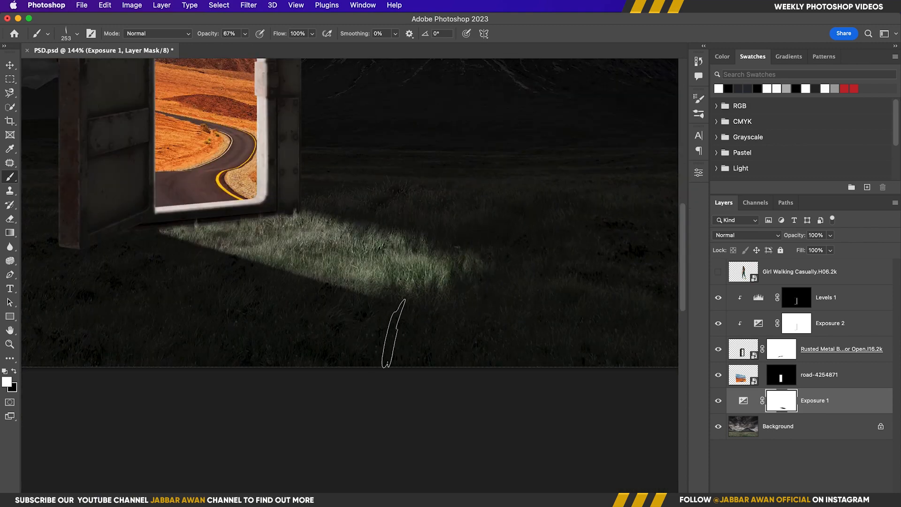
# Step: Roughen the light patch's front edge and far tip with white on the Exposure 1 mask, using the grass brush at 68 and 250 px
pyautogui.moveTo(320, 307); pyautogui.dragTo(274, 306)
pyautogui.press('[')
pyautogui.moveTo(348, 293)
pyautogui.mouseDown()
pyautogui.moveTo(412, 305)
pyautogui.moveTo(309, 299)
pyautogui.mouseUp()
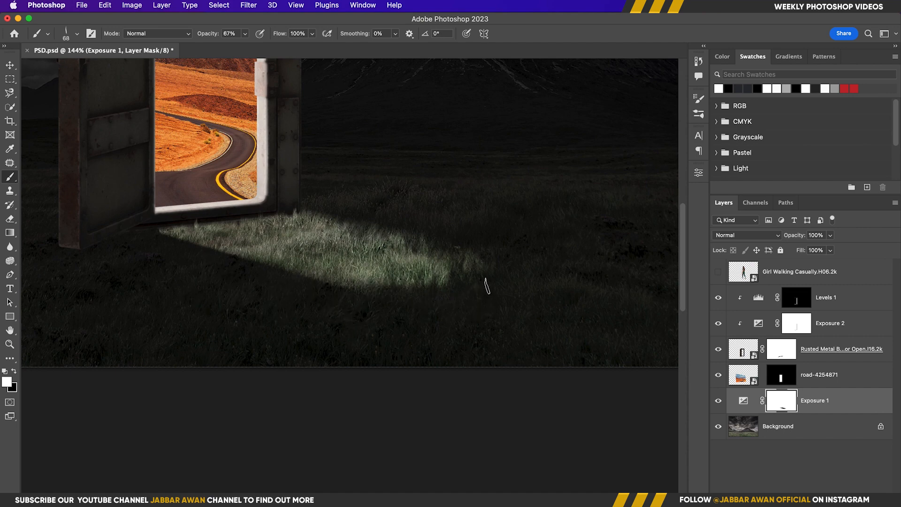
pyautogui.moveTo(455, 288); pyautogui.dragTo(410, 304)
pyautogui.moveTo(484, 292); pyautogui.dragTo(307, 261)
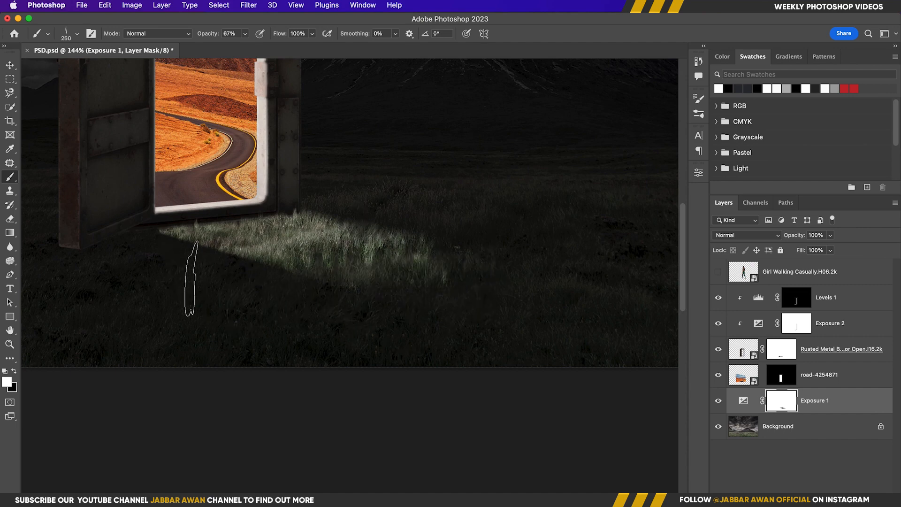
pyautogui.moveTo(401, 262); pyautogui.dragTo(403, 280)
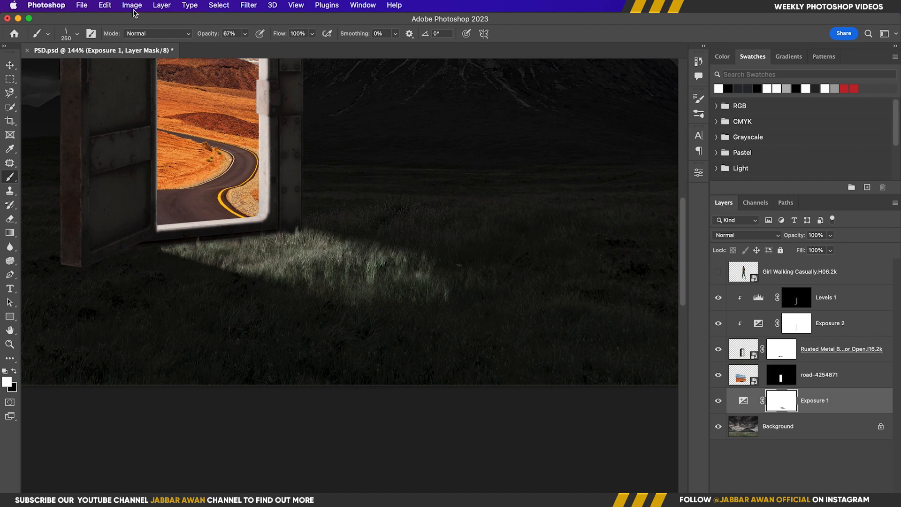
# Step: Switch to the Soft Round brush at 324 px and soften the light patch's back edge with white on the Exposure 1 mask
pyautogui.click(67, 34)
pyautogui.scroll(10, 72, 192)
pyautogui.click(26, 161)
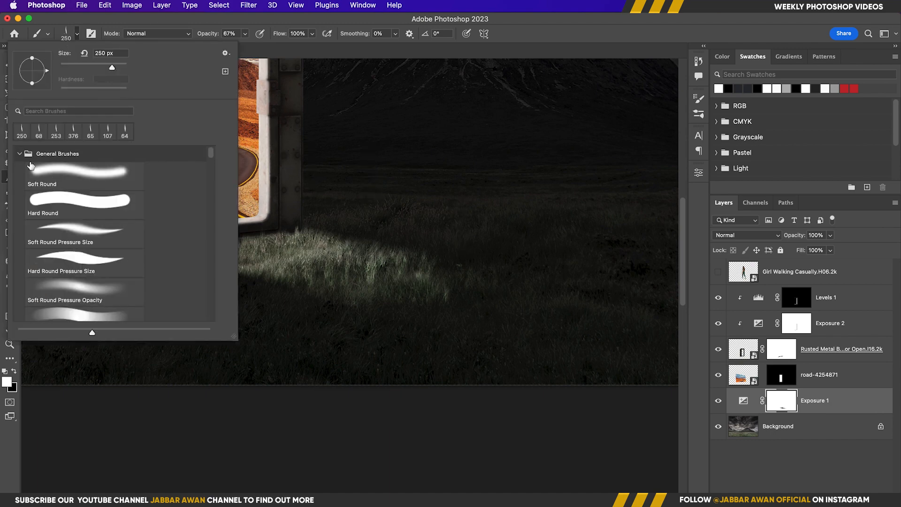
pyautogui.click(72, 174)
pyautogui.click(550, 259)
pyautogui.moveTo(536, 272); pyautogui.dragTo(528, 271)
pyautogui.moveTo(475, 212); pyautogui.dragTo(486, 211)
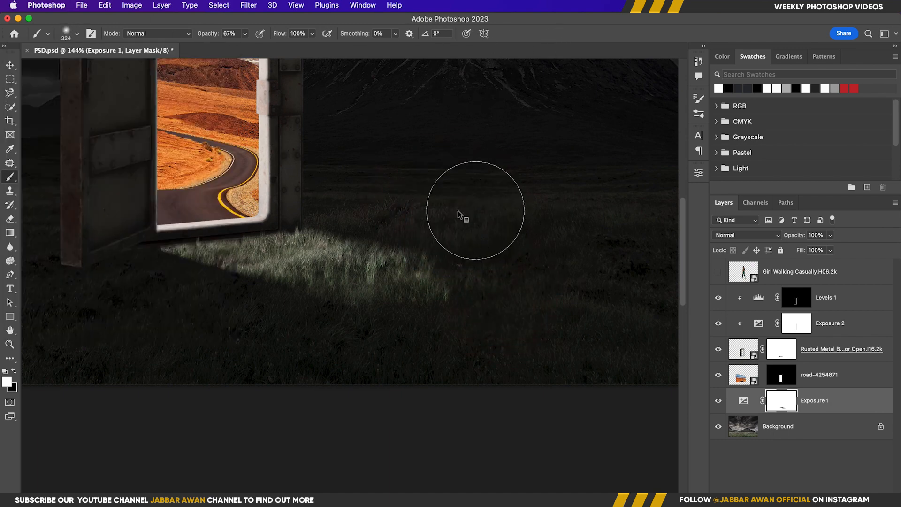
pyautogui.click(417, 217)
# Step: Spread the light patch down to the image's lower edge with black on the Exposure 1 mask, using the soft brush at 219 px
pyautogui.press('x')
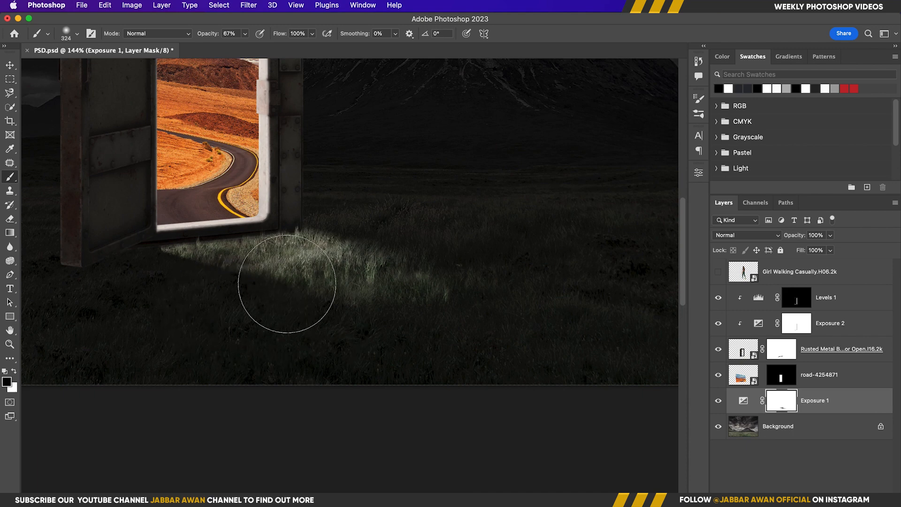
pyautogui.moveTo(217, 249); pyautogui.dragTo(192, 249)
pyautogui.moveTo(382, 315)
pyautogui.mouseDown()
pyautogui.moveTo(470, 330)
pyautogui.moveTo(448, 332)
pyautogui.moveTo(381, 310)
pyautogui.moveTo(378, 297)
pyautogui.moveTo(504, 303)
pyautogui.moveTo(373, 270)
pyautogui.moveTo(375, 280)
pyautogui.moveTo(336, 259)
pyautogui.moveTo(336, 288)
pyautogui.moveTo(351, 282)
pyautogui.moveTo(220, 265)
pyautogui.moveTo(201, 248)
pyautogui.moveTo(340, 351)
pyautogui.moveTo(338, 374)
pyautogui.moveTo(390, 416)
pyautogui.mouseUp()
pyautogui.moveTo(361, 356)
pyautogui.mouseDown()
pyautogui.moveTo(469, 322)
pyautogui.moveTo(385, 348)
pyautogui.mouseUp()
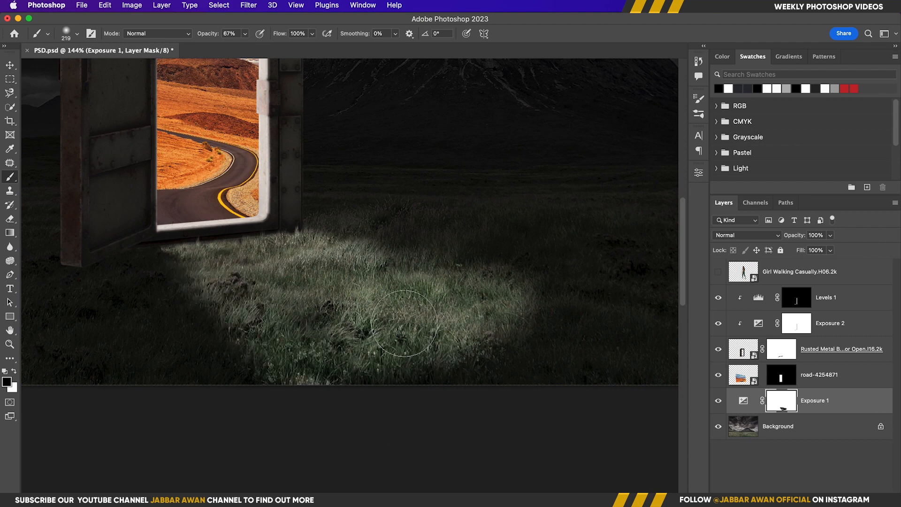
# Step: Soften the light patch's outer side with white on the mask at 410 px and 34% opacity, and save the document
pyautogui.moveTo(401, 305); pyautogui.dragTo(480, 305)
pyautogui.moveTo(217, 34); pyautogui.dragTo(201, 35)
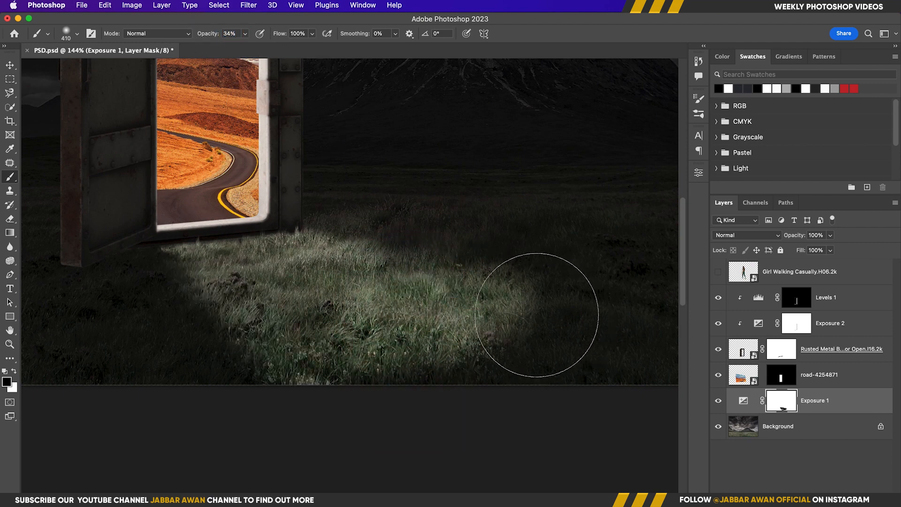
pyautogui.press('x')
pyautogui.moveTo(504, 305); pyautogui.dragTo(502, 364)
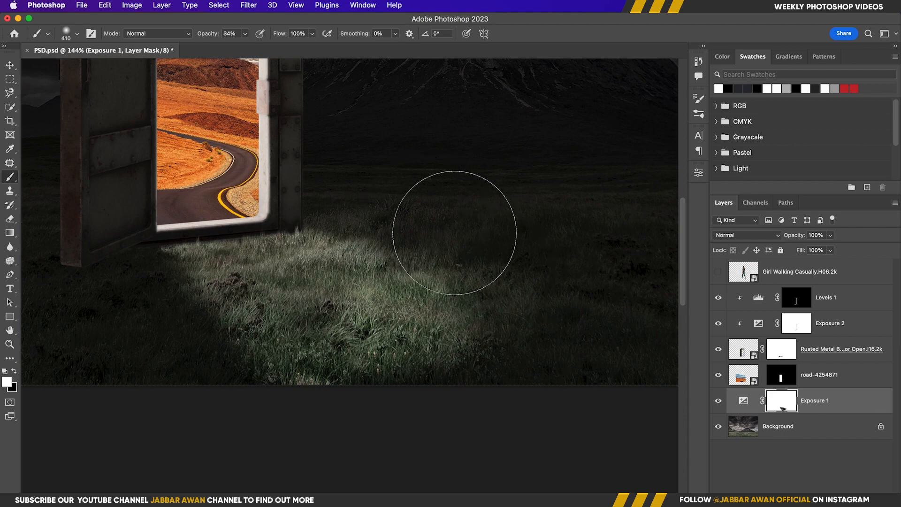
pyautogui.moveTo(455, 199)
pyautogui.mouseDown()
pyautogui.moveTo(499, 259)
pyautogui.moveTo(510, 258)
pyautogui.mouseUp()
pyautogui.keyDown('alt'); pyautogui.click(345, 276); pyautogui.keyUp('alt')
pyautogui.moveTo(345, 275); pyautogui.dragTo(305, 276)
pyautogui.moveTo(429, 244); pyautogui.dragTo(421, 284)
pyautogui.moveTo(370, 291); pyautogui.dragTo(420, 289)
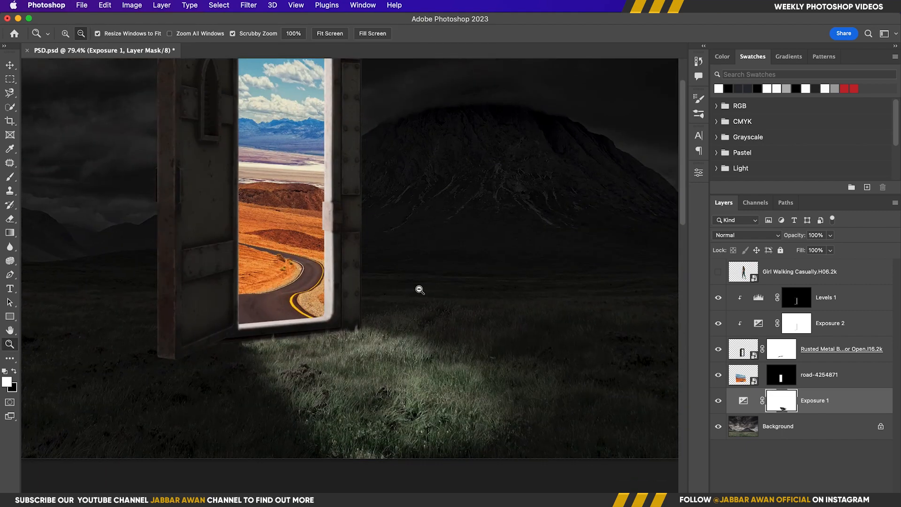
pyautogui.moveTo(457, 251); pyautogui.dragTo(383, 316)
pyautogui.hotkey('ctrl', 's')
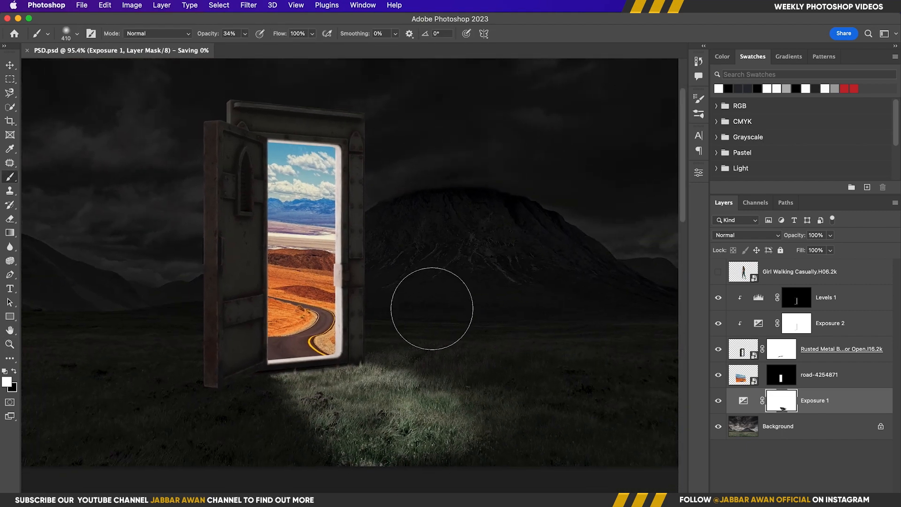
# Step: Add a Solid Color fill layer above Exposure 1 in a pale peach tint based on the desert's color
pyautogui.press('v')
pyautogui.click(819, 402)
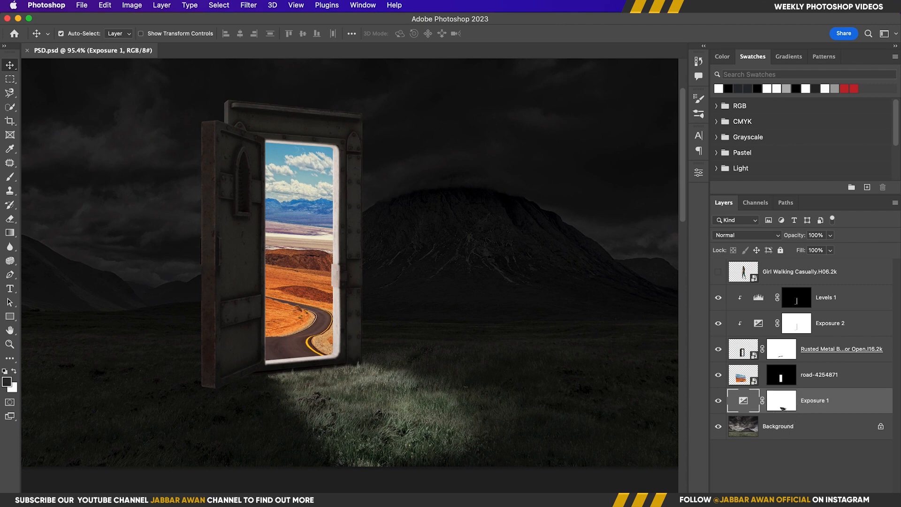
pyautogui.click(836, 498)
pyautogui.click(865, 284)
pyautogui.click(586, 273)
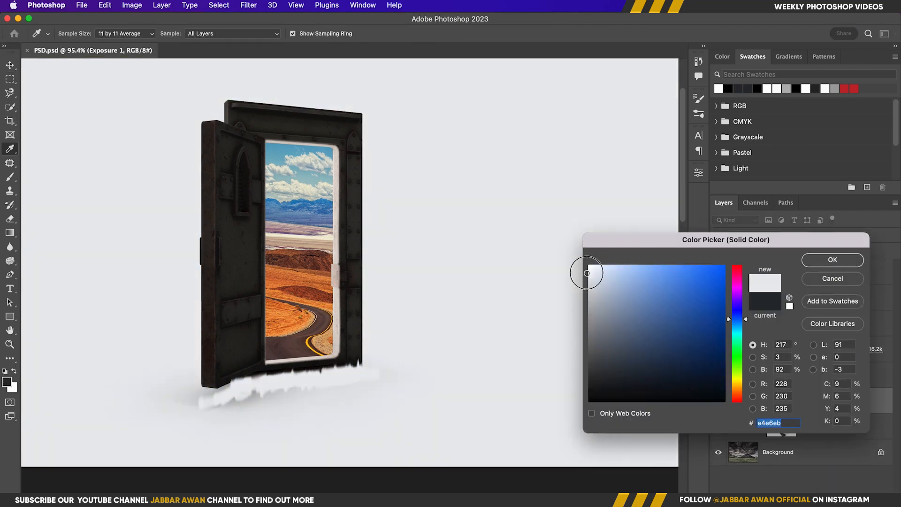
pyautogui.click(319, 173)
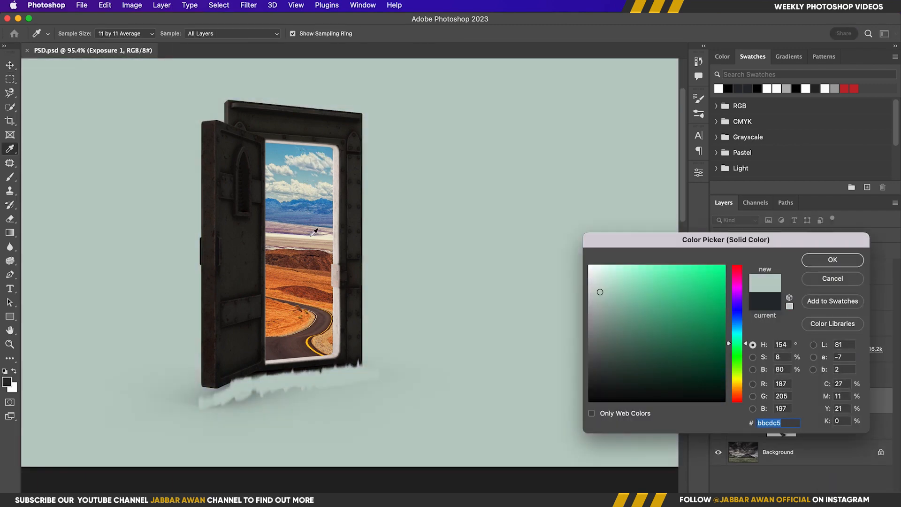
pyautogui.click(303, 277)
pyautogui.click(610, 268)
pyautogui.click(833, 260)
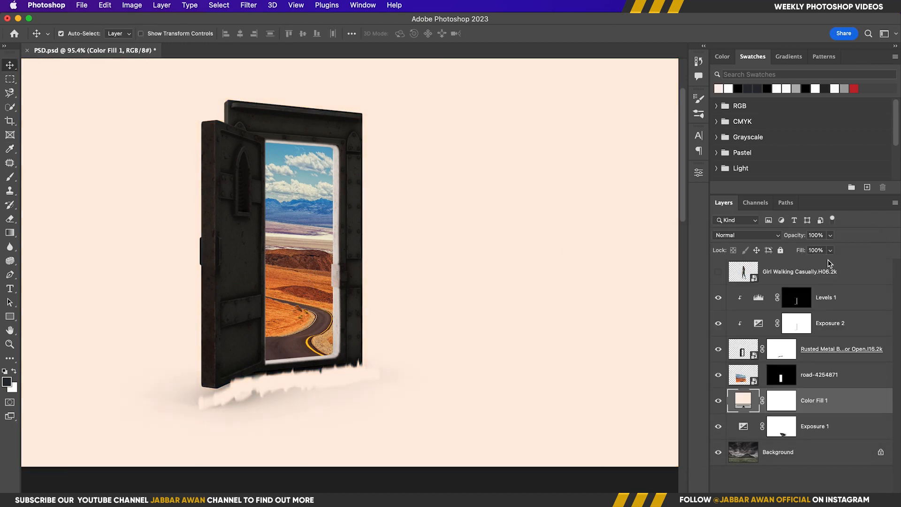
# Step: Invert the Color Fill 1 layer mask to black to hide the fill
pyautogui.keyDown('super'); pyautogui.click(782, 378); pyautogui.keyUp('super')
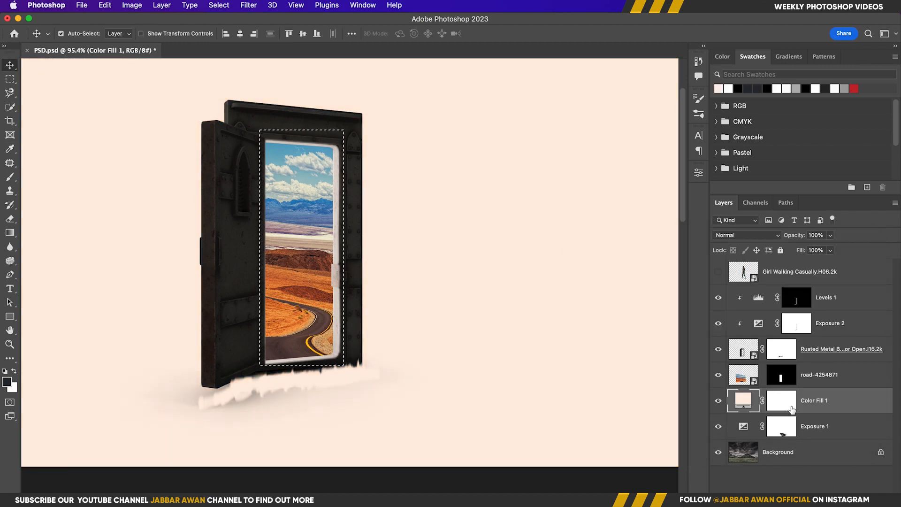
pyautogui.press('super+d')
pyautogui.click(788, 407)
pyautogui.press('super+i')
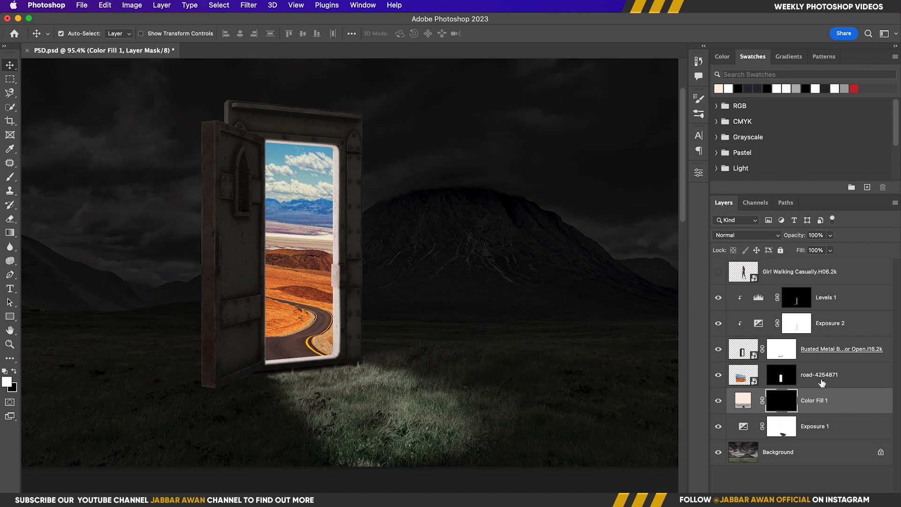
# Step: With the Pen tool, outline a light beam from the opening's upper outer corner, across the field and below the image, to its lower hinge-side corner
pyautogui.press('i')
pyautogui.press('p')
pyautogui.moveTo(336, 147); pyautogui.dragTo(341, 148)
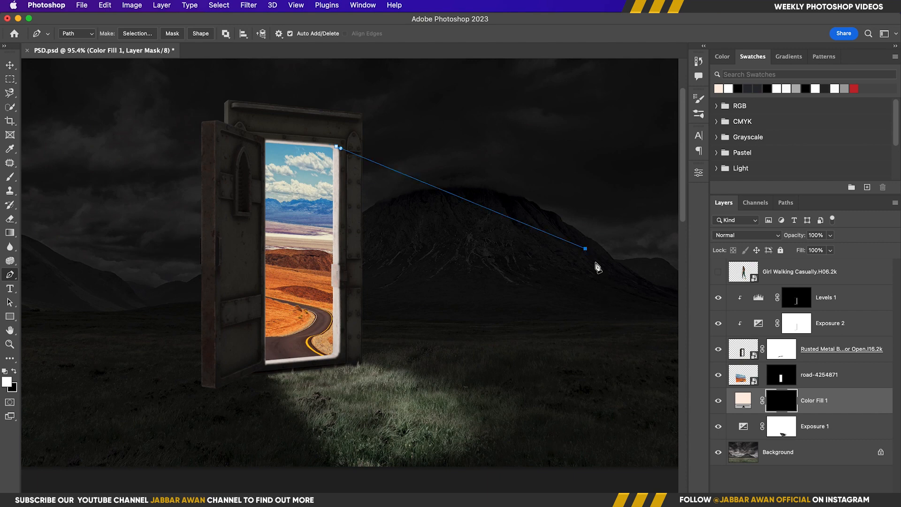
pyautogui.click(656, 306)
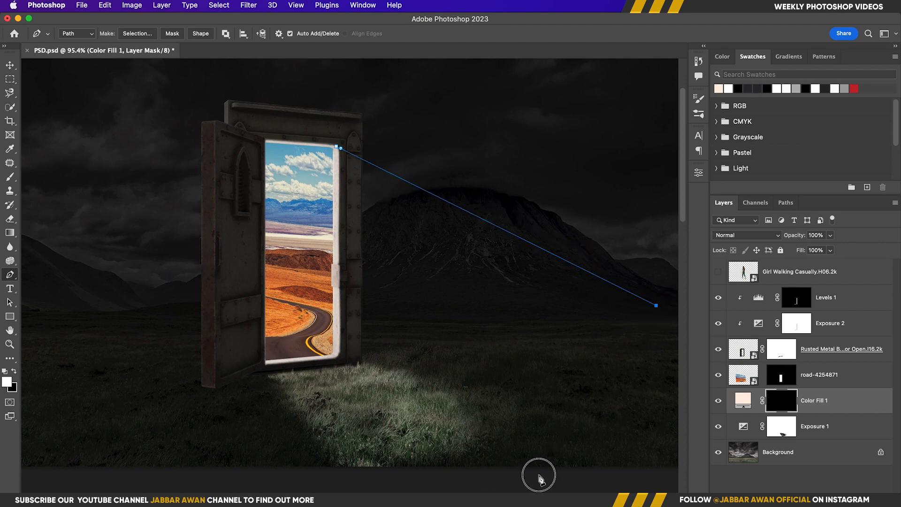
pyautogui.moveTo(539, 475); pyautogui.dragTo(509, 490)
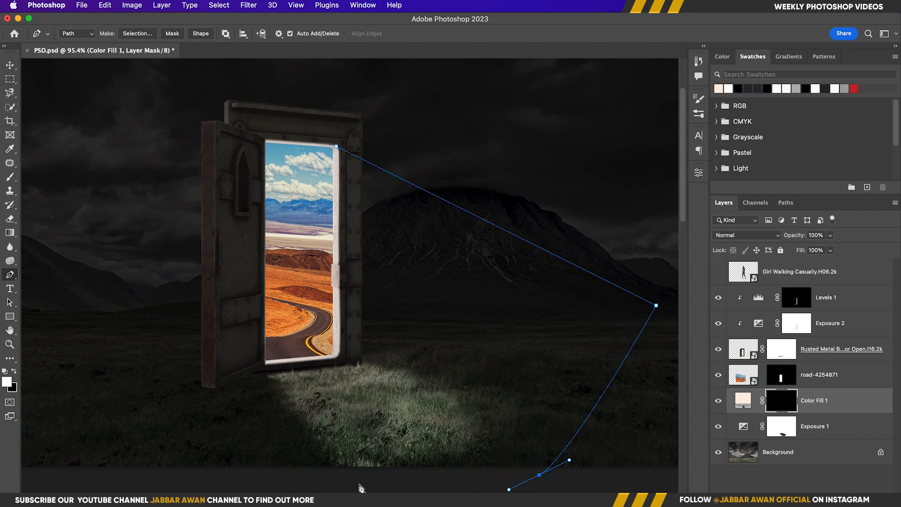
pyautogui.moveTo(352, 482); pyautogui.dragTo(335, 475)
pyautogui.click(266, 363)
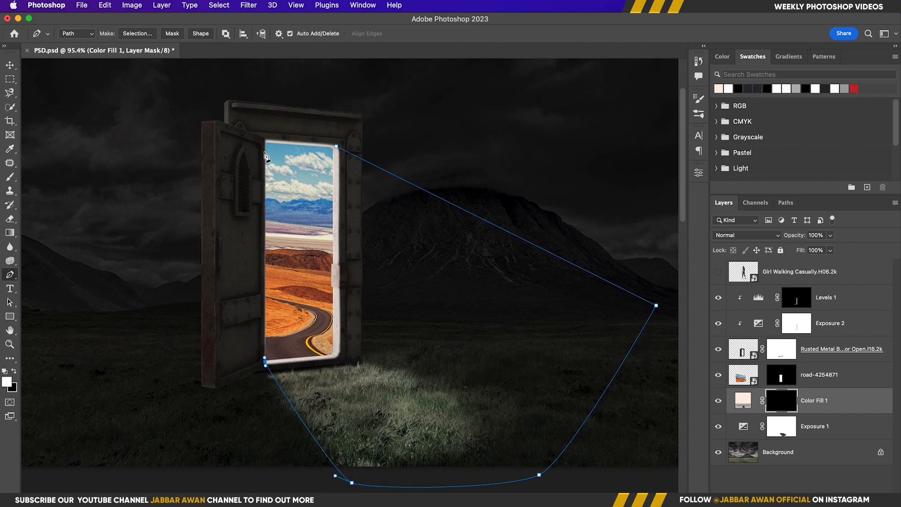
# Step: Fill the outlined beam with white on the Color Fill 1 mask and move the layer above Levels 1
pyautogui.press('super+Return')
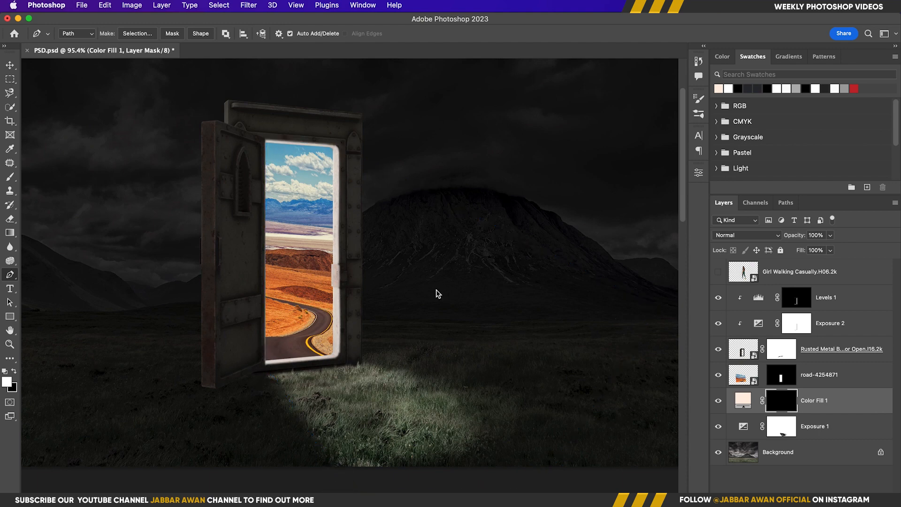
pyautogui.press('x')
pyautogui.press('super+BackSpace')
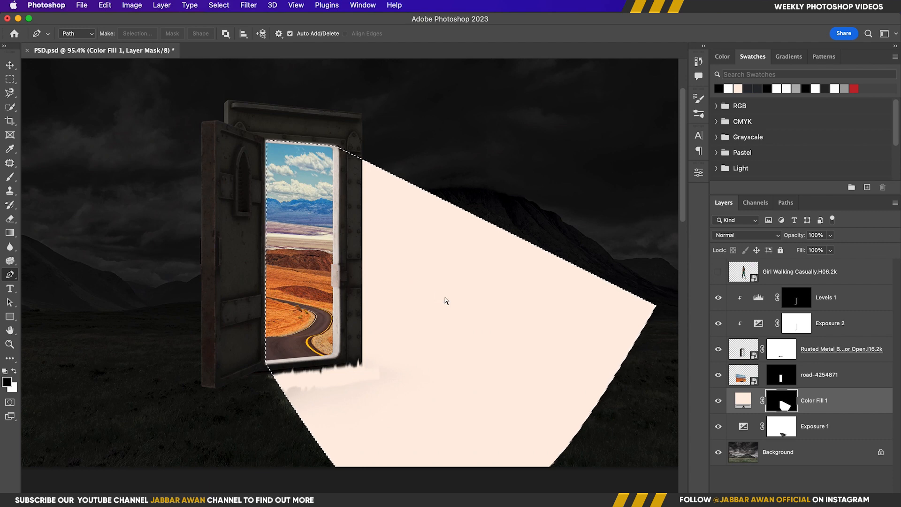
pyautogui.press('super+d')
pyautogui.press('super+bracketright')
pyautogui.press('super+bracketright')
pyautogui.scroll(-2, 459, 285)
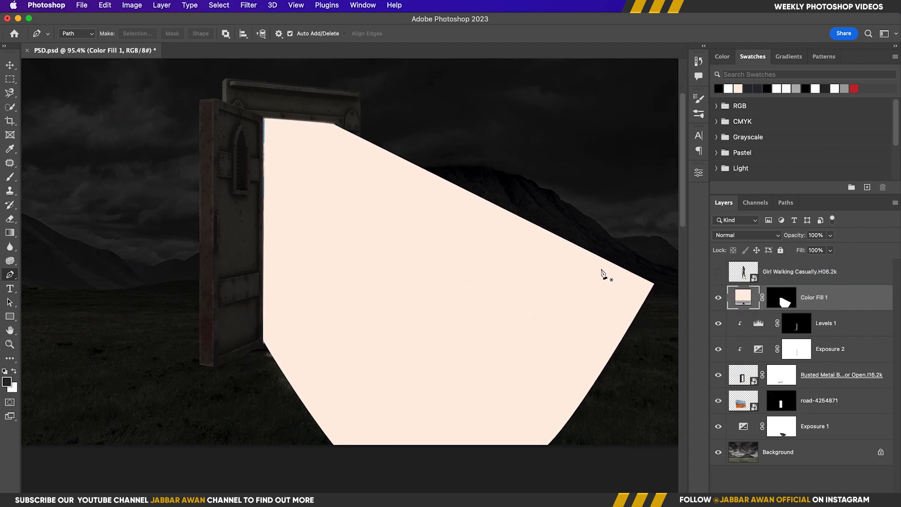
# Step: Group Color Fill 1, transfer its beam mask to the group, and give the fill layer a new white mask
pyautogui.click(782, 300)
pyautogui.press('super+g')
pyautogui.moveTo(798, 315); pyautogui.dragTo(795, 295)
pyautogui.click(784, 328)
pyautogui.click(814, 490)
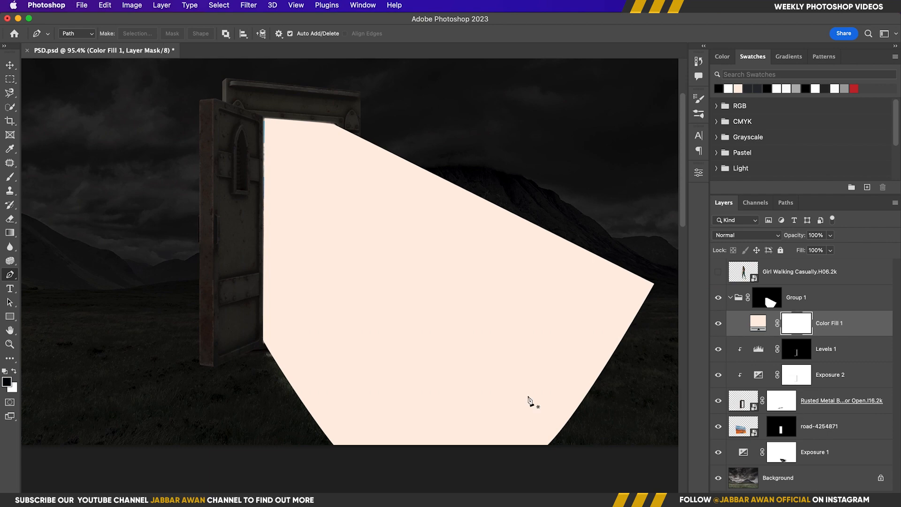
# Step: Fade the beam's far end toward the doorway with black gradients at 44% opacity on the Color Fill 1 mask
pyautogui.press('g')
pyautogui.moveTo(529, 394); pyautogui.dragTo(311, 246)
pyautogui.moveTo(551, 391)
pyautogui.mouseDown()
pyautogui.moveTo(396, 297)
pyautogui.moveTo(251, 183)
pyautogui.mouseUp()
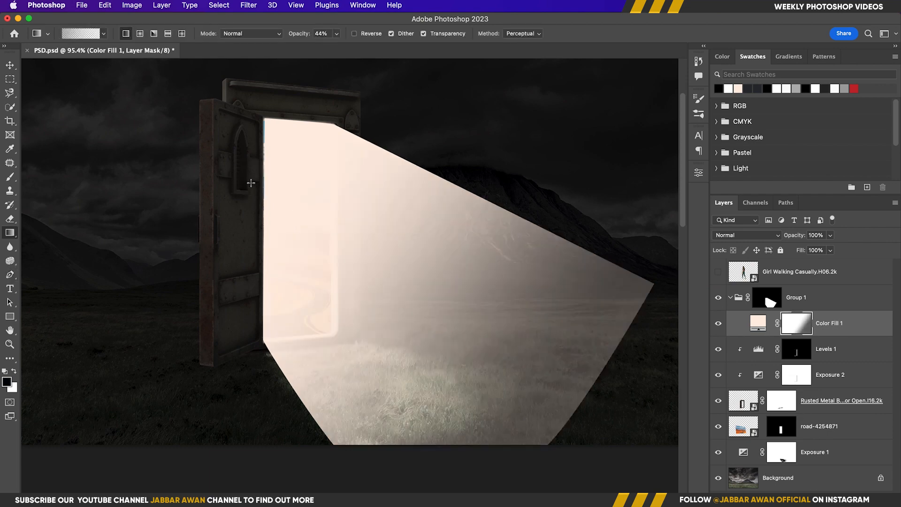
pyautogui.moveTo(312, 222); pyautogui.dragTo(279, 192)
pyautogui.moveTo(549, 376)
pyautogui.mouseDown()
pyautogui.moveTo(299, 191)
pyautogui.moveTo(253, 186)
pyautogui.moveTo(277, 207)
pyautogui.moveTo(270, 202)
pyautogui.mouseUp()
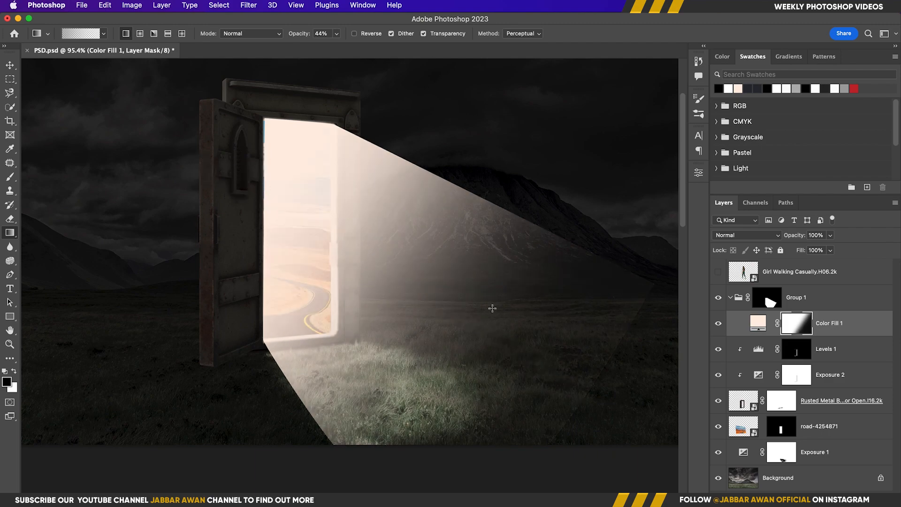
# Step: Set the Color Fill 1 layer's blend mode to Linear Light and convert it to a smart object
pyautogui.click(746, 236)
pyautogui.rightClick(837, 322)
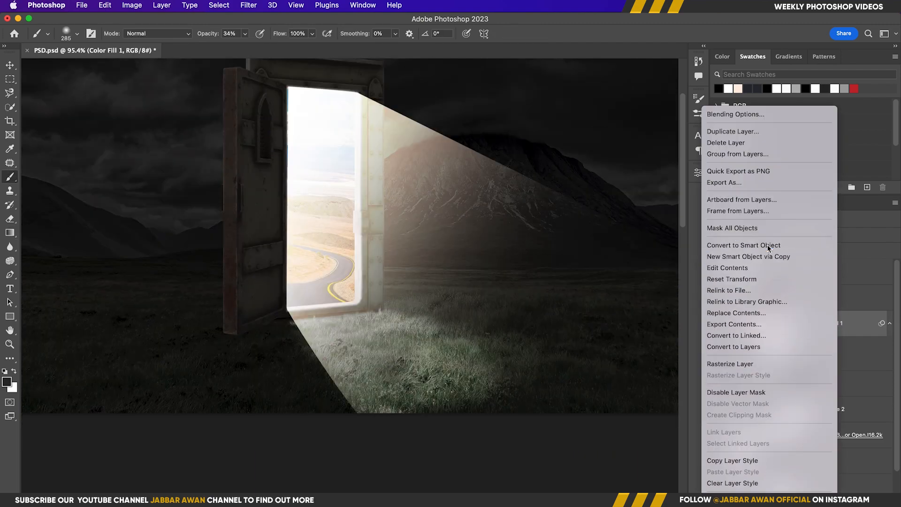
pyautogui.click(770, 243)
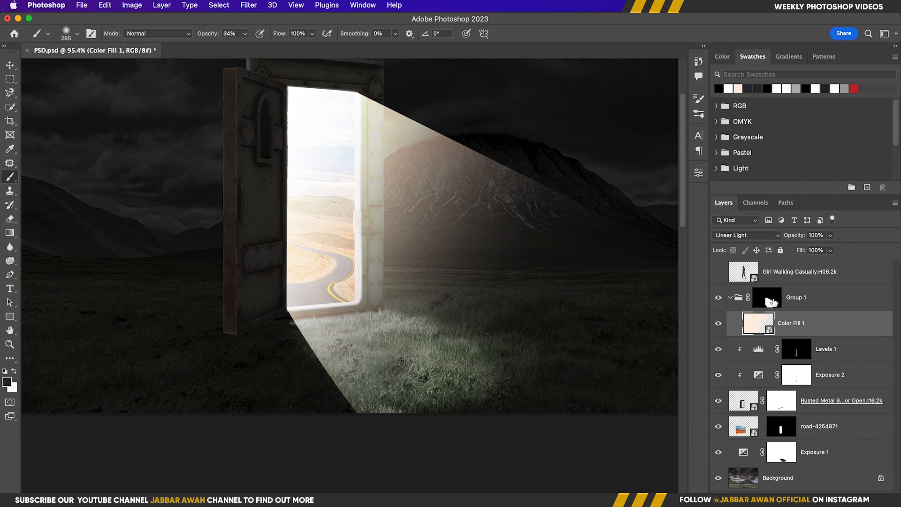
# Step: Move the beam mask from Group 1 onto Color Fill 1 and convert the masked layer to a smart object
pyautogui.moveTo(770, 302); pyautogui.dragTo(798, 323)
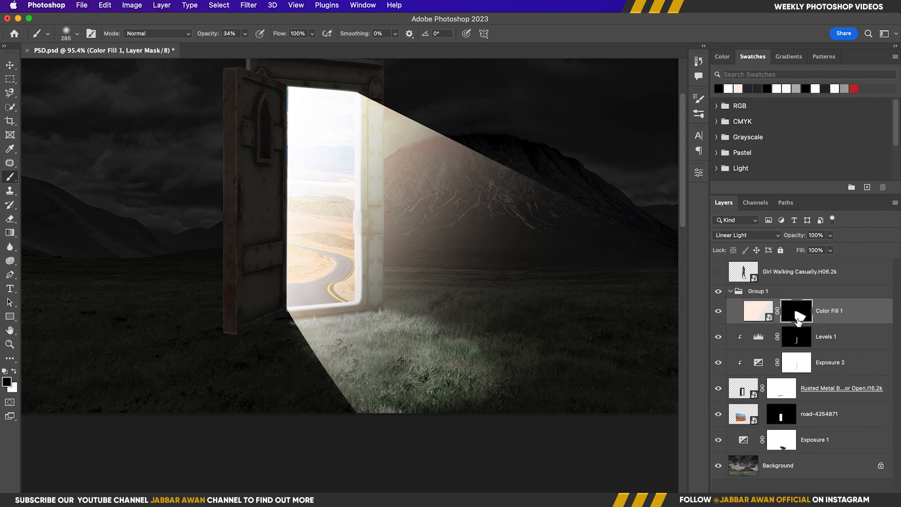
pyautogui.rightClick(831, 306)
pyautogui.click(739, 109)
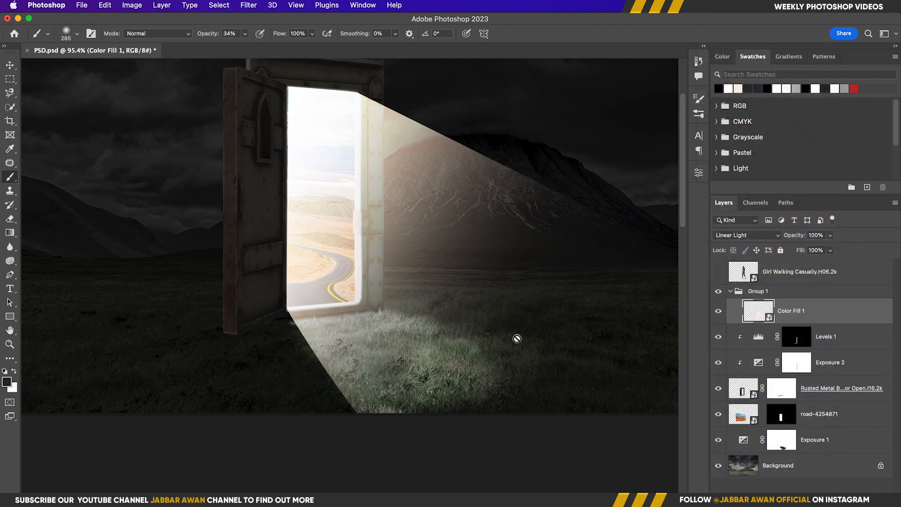
# Step: Try a Field Blur on Color Fill 1, with a 0 px pin near the opening's top and a 92 px pin over the mountain
pyautogui.click(248, 5)
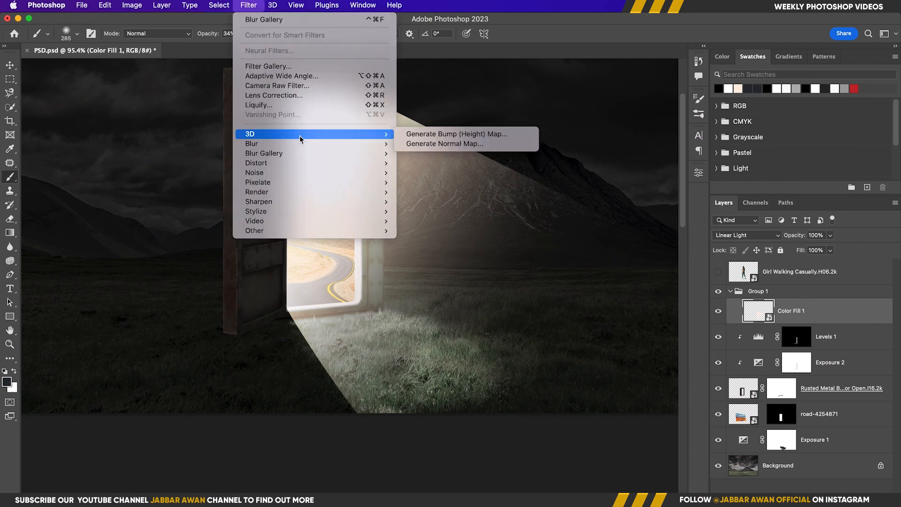
pyautogui.moveTo(319, 148)
pyautogui.click(422, 151)
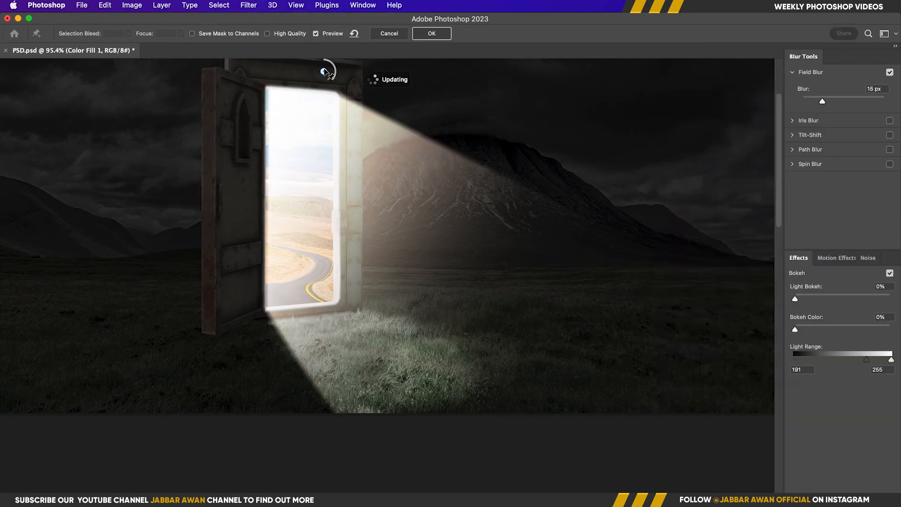
pyautogui.moveTo(324, 71); pyautogui.dragTo(337, 96)
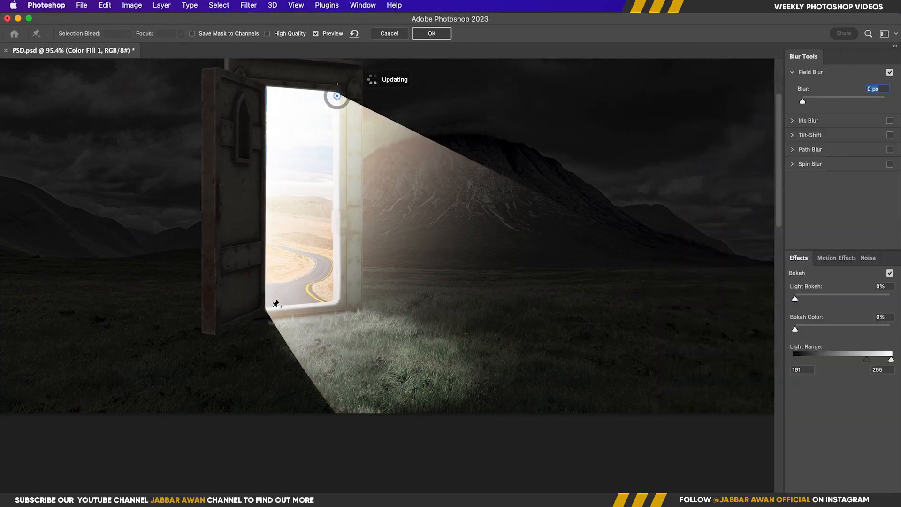
pyautogui.click(272, 307)
pyautogui.click(338, 414)
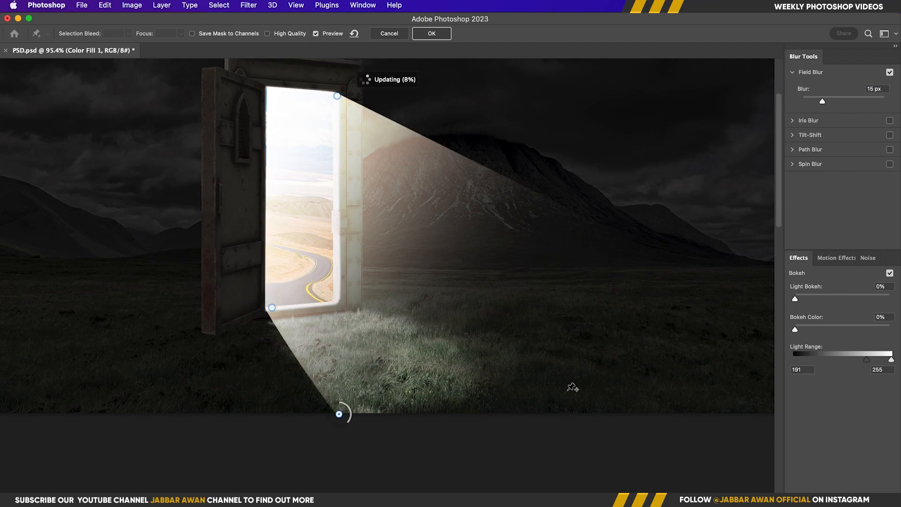
pyautogui.click(586, 221)
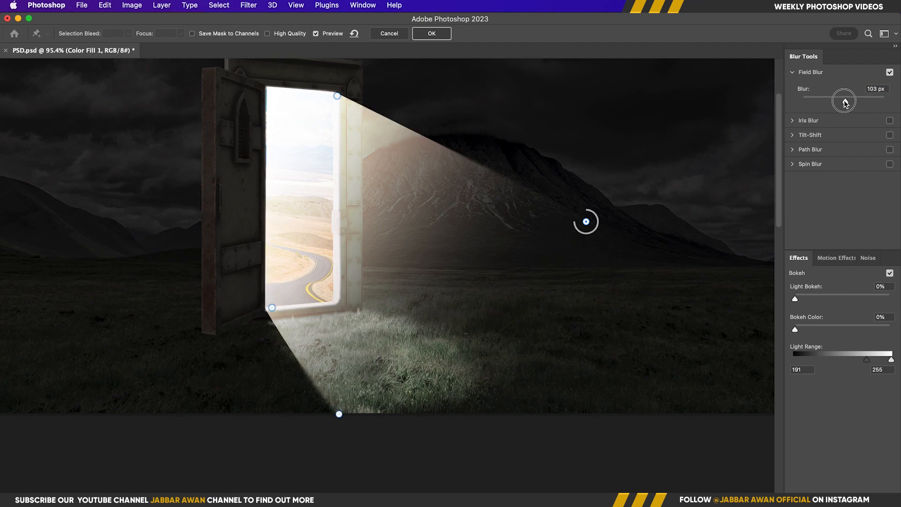
pyautogui.moveTo(845, 103); pyautogui.dragTo(845, 104)
pyautogui.moveTo(586, 221); pyautogui.dragTo(624, 234)
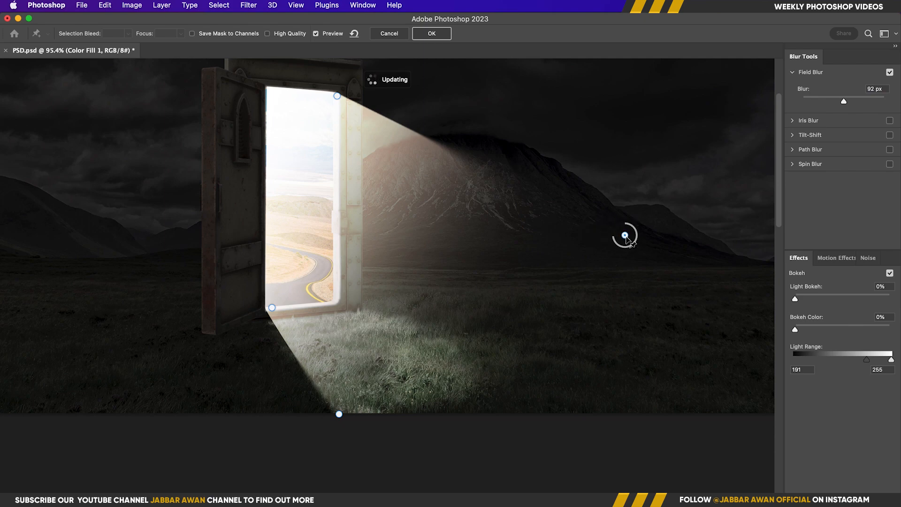
pyautogui.moveTo(336, 96); pyautogui.dragTo(304, 74)
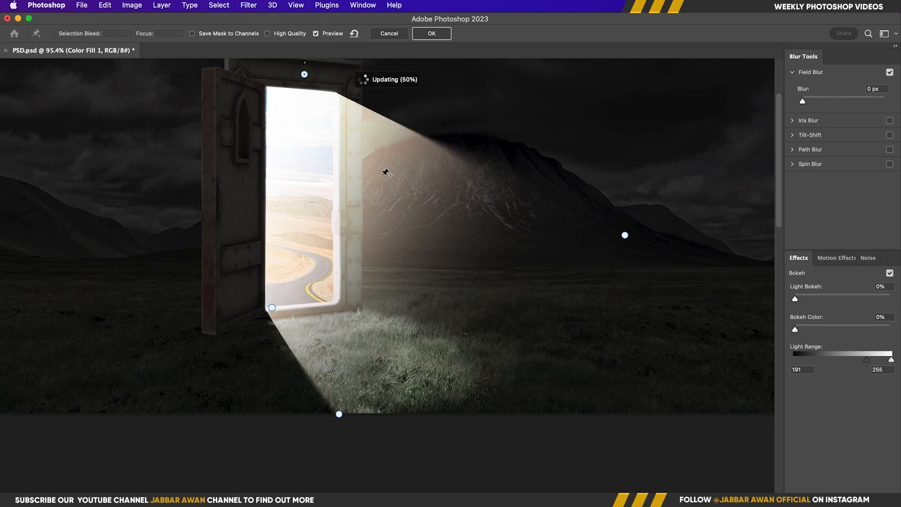
pyautogui.moveTo(625, 235); pyautogui.dragTo(616, 245)
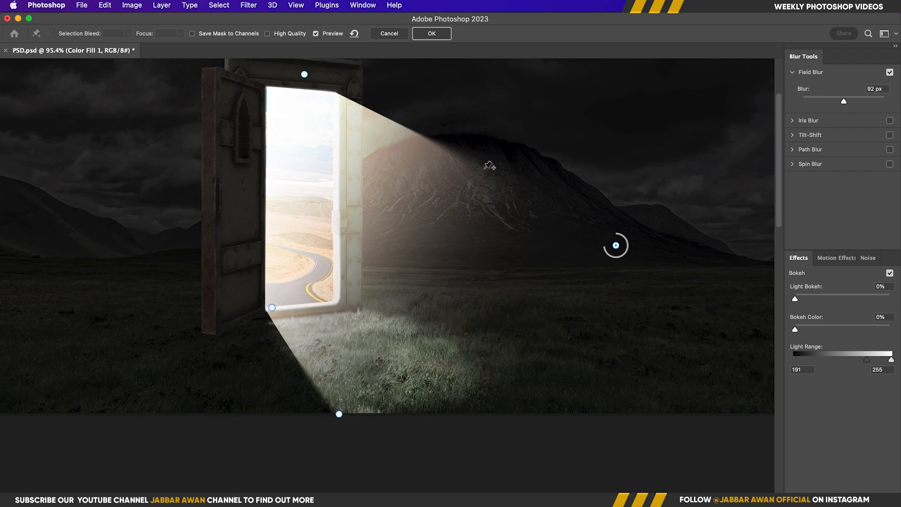
# Step: Replace Field Blur with a 106 px Tilt-Shift blur, its slanted focus band running across the door and doorway
pyautogui.click(889, 72)
pyautogui.click(811, 135)
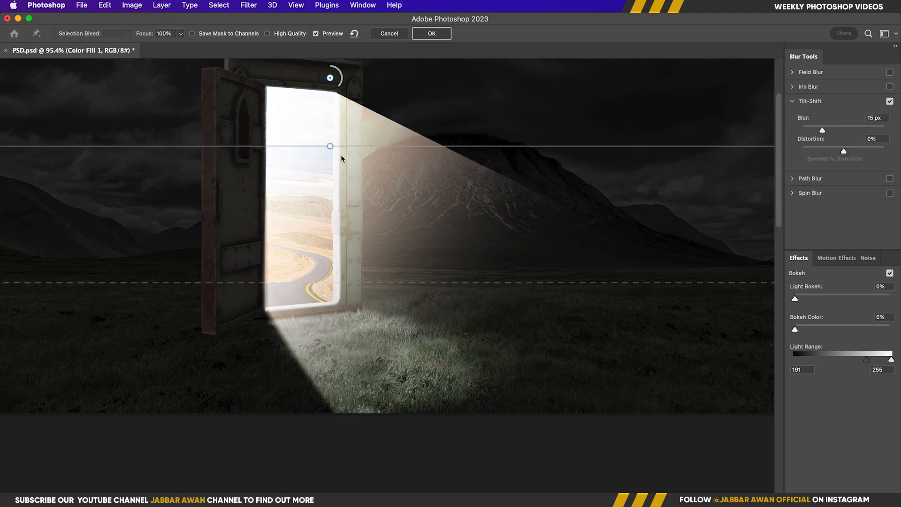
pyautogui.moveTo(336, 151); pyautogui.dragTo(246, 98)
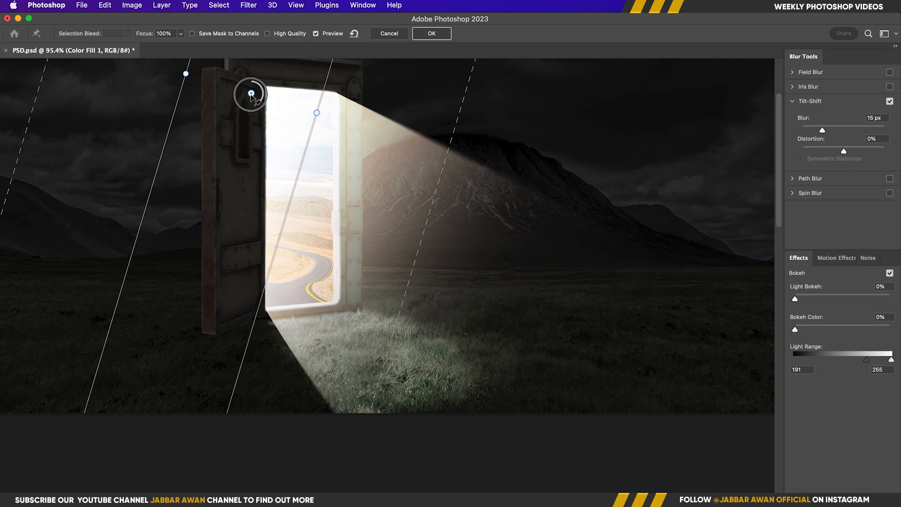
pyautogui.moveTo(822, 130); pyautogui.dragTo(833, 129)
pyautogui.click(850, 128)
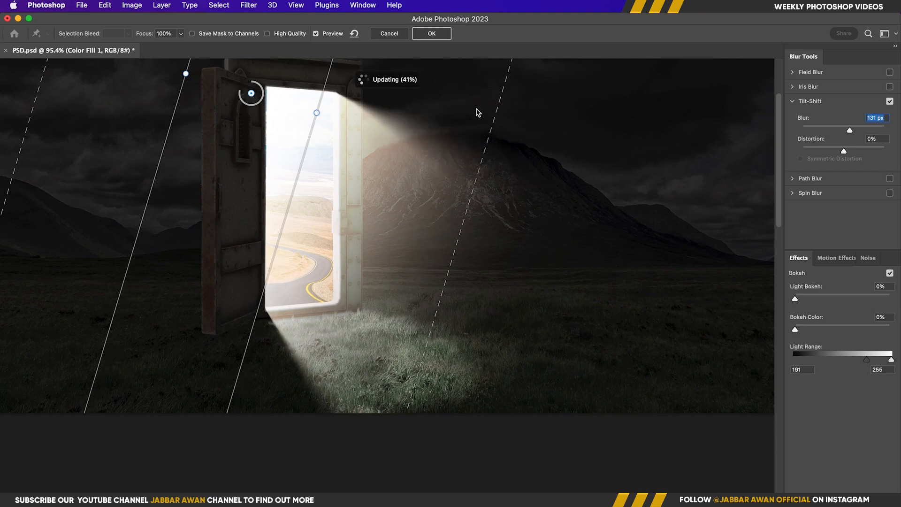
pyautogui.moveTo(260, 97); pyautogui.dragTo(251, 93)
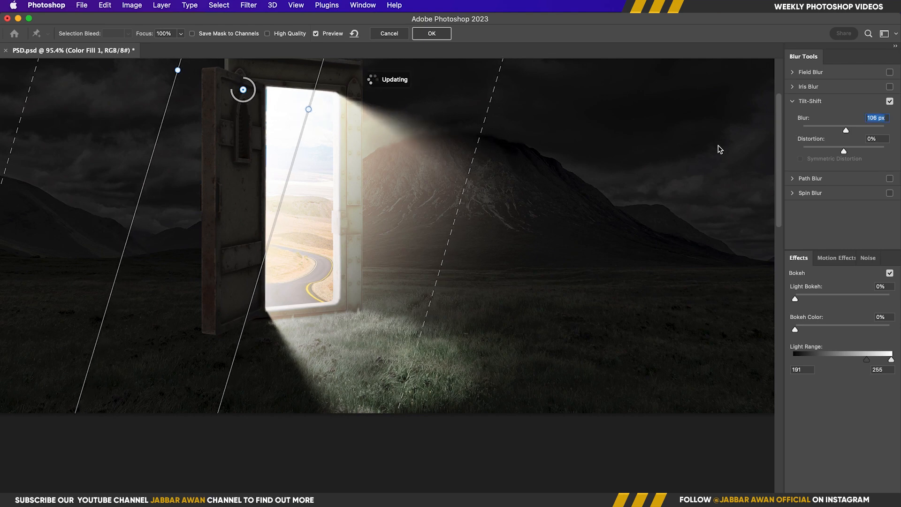
# Step: Add grain noise of about 20% to the beam blur and apply the blur to Color Fill 1
pyautogui.click(832, 259)
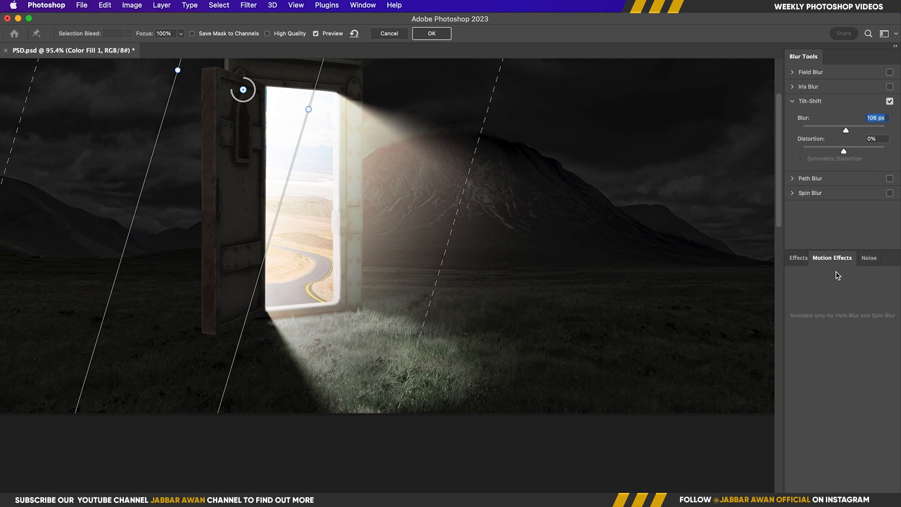
pyautogui.click(868, 260)
pyautogui.moveTo(800, 299); pyautogui.dragTo(808, 299)
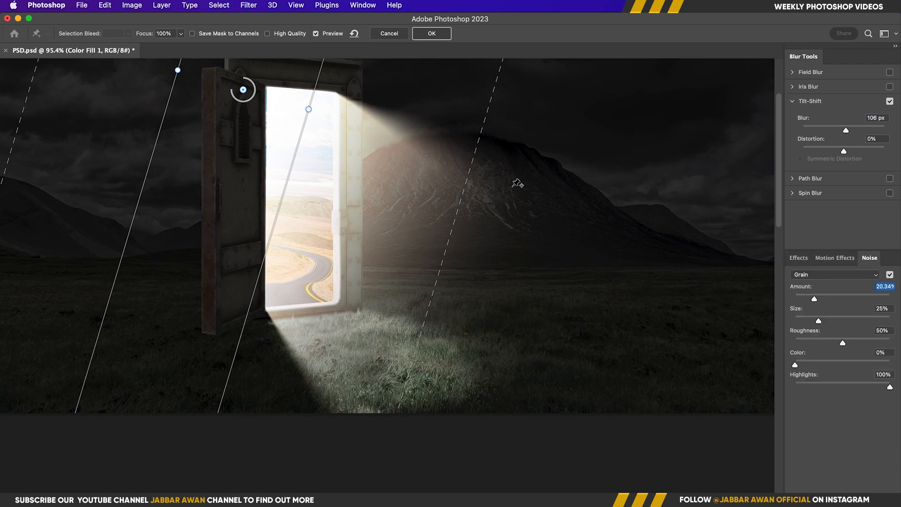
pyautogui.click(431, 34)
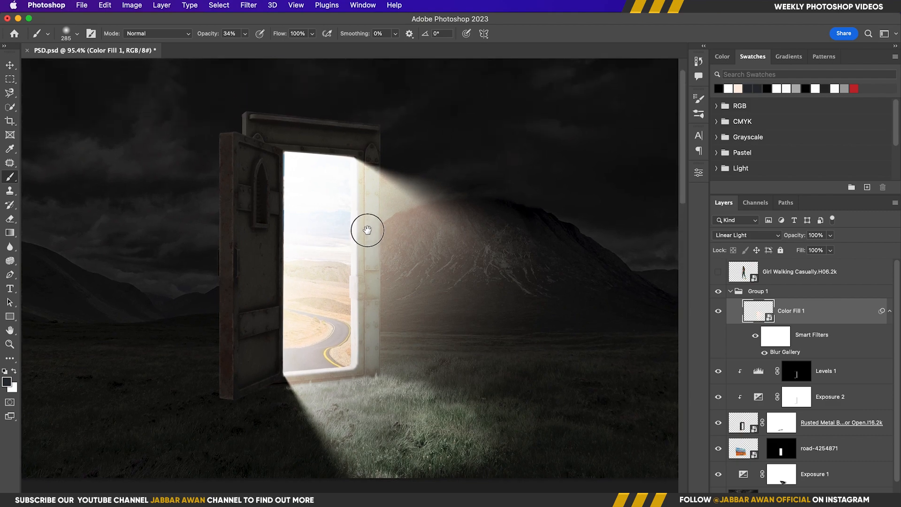
pyautogui.moveTo(343, 239); pyautogui.dragTo(348, 238)
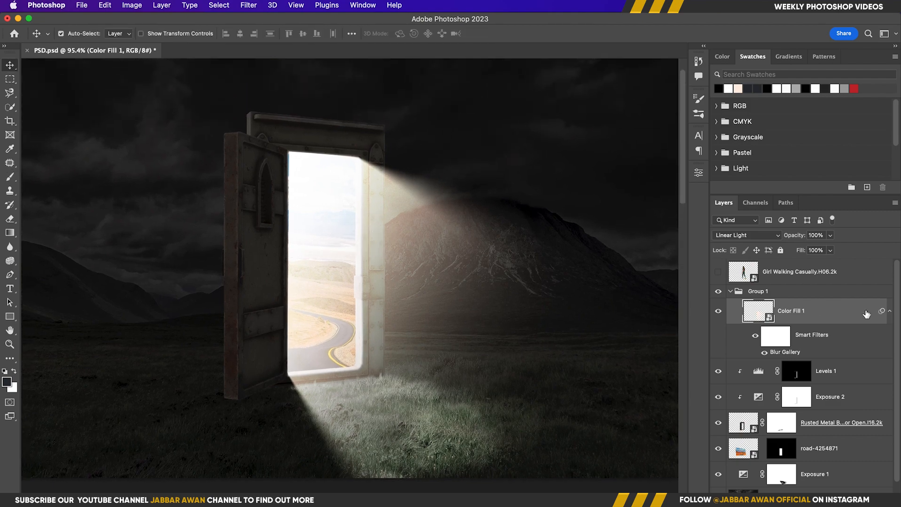
pyautogui.doubleClick(866, 314)
pyautogui.moveTo(151, 482)
pyautogui.mouseDown()
pyautogui.moveTo(162, 483)
pyautogui.moveTo(148, 483)
pyautogui.mouseUp()
pyautogui.click(368, 309)
pyautogui.moveTo(369, 299); pyautogui.dragTo(380, 323)
pyautogui.keyDown('super'); pyautogui.click(788, 445); pyautogui.keyUp('super')
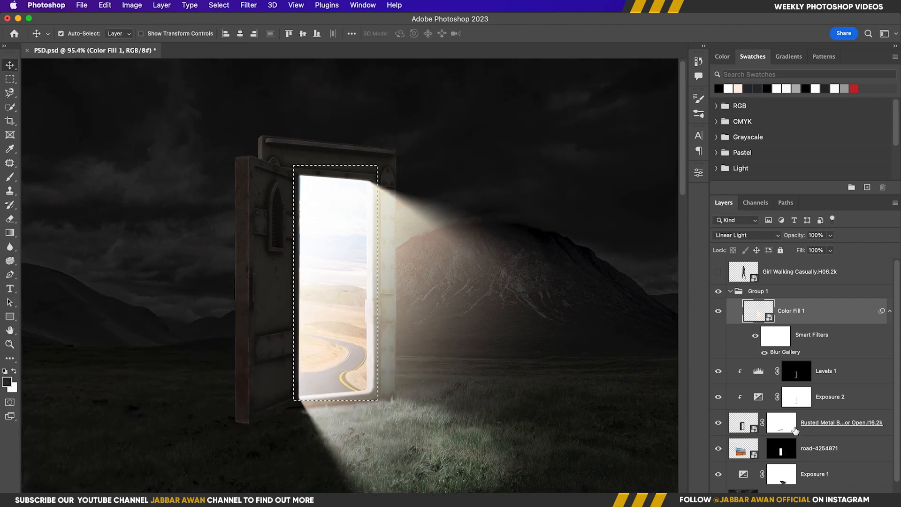
pyautogui.press('super+d')
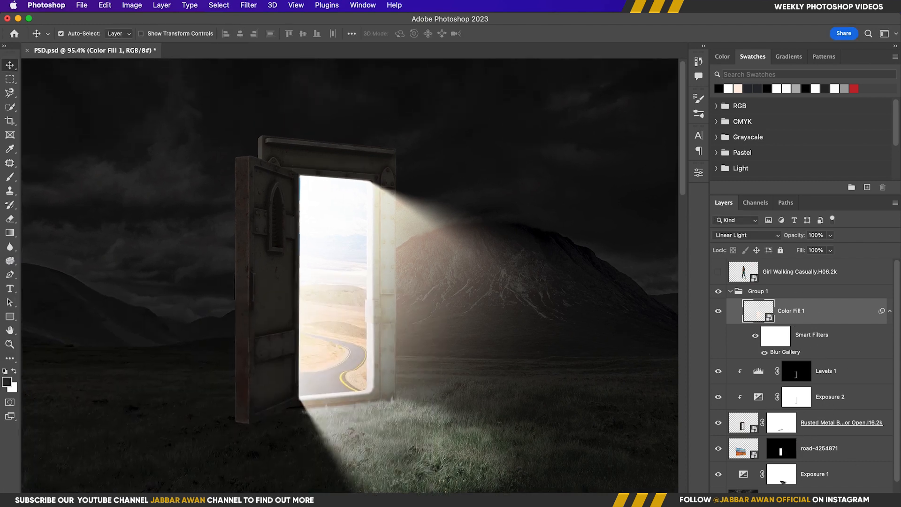
# Step: Add a white mask to Color Fill 1 and paint it black at 34% opacity over the doorway to bring back the road and sky
pyautogui.click(820, 498)
pyautogui.press('b')
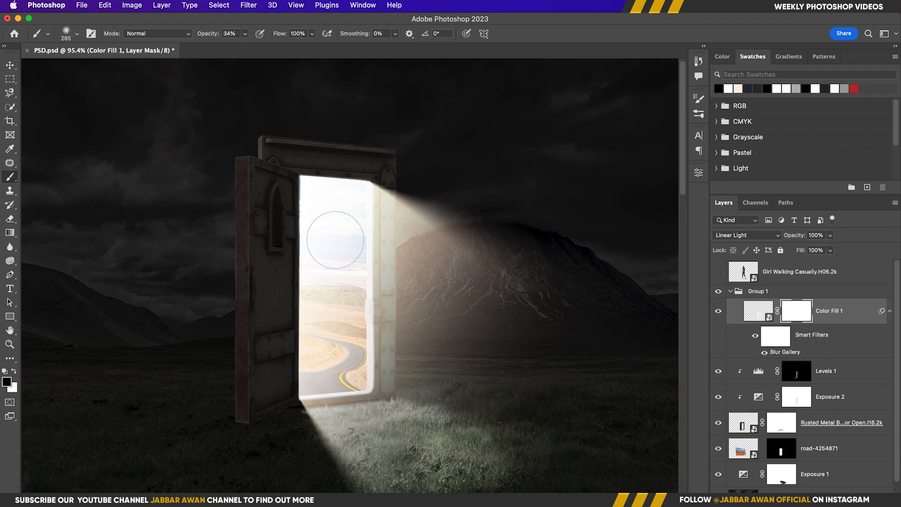
pyautogui.moveTo(306, 237); pyautogui.dragTo(335, 191)
pyautogui.click(310, 179)
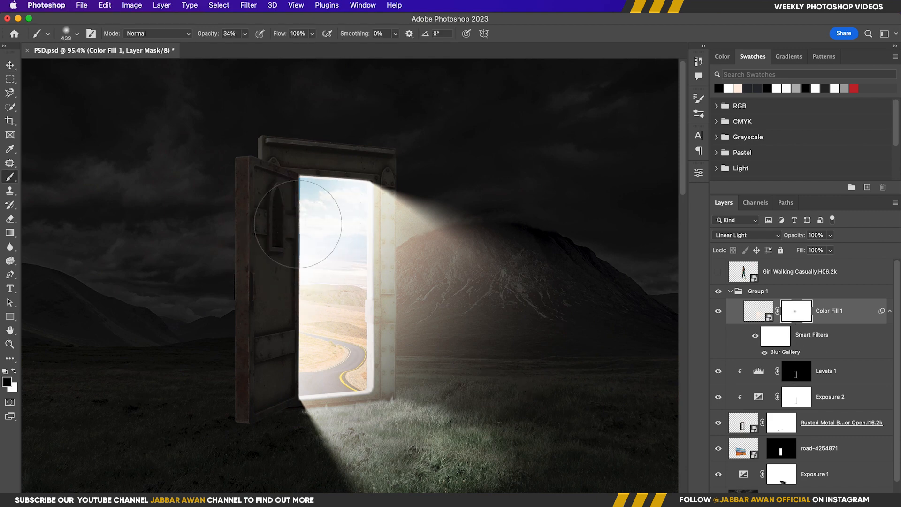
pyautogui.moveTo(187, 41); pyautogui.dragTo(186, 41)
pyautogui.moveTo(307, 345)
pyautogui.mouseDown()
pyautogui.moveTo(303, 309)
pyautogui.moveTo(306, 341)
pyautogui.moveTo(324, 346)
pyautogui.moveTo(312, 281)
pyautogui.moveTo(350, 290)
pyautogui.moveTo(368, 323)
pyautogui.mouseUp()
pyautogui.press('v')
pyautogui.moveTo(477, 291); pyautogui.dragTo(487, 289)
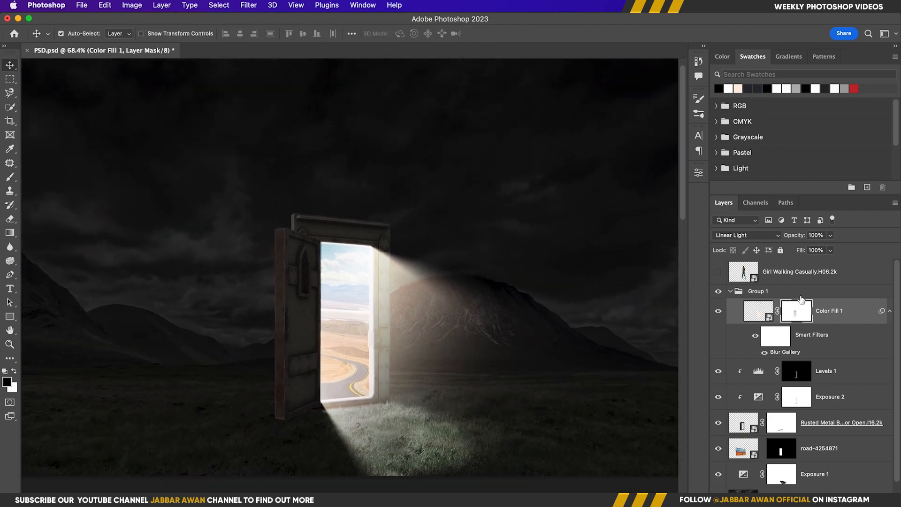
# Step: Show the Girl Walking Casually layer, scale the girl down and place her on the grass beside the light beam, facing the doorway
pyautogui.click(719, 273)
pyautogui.click(768, 274)
pyautogui.moveTo(374, 161); pyautogui.dragTo(465, 240)
pyautogui.press('super+t')
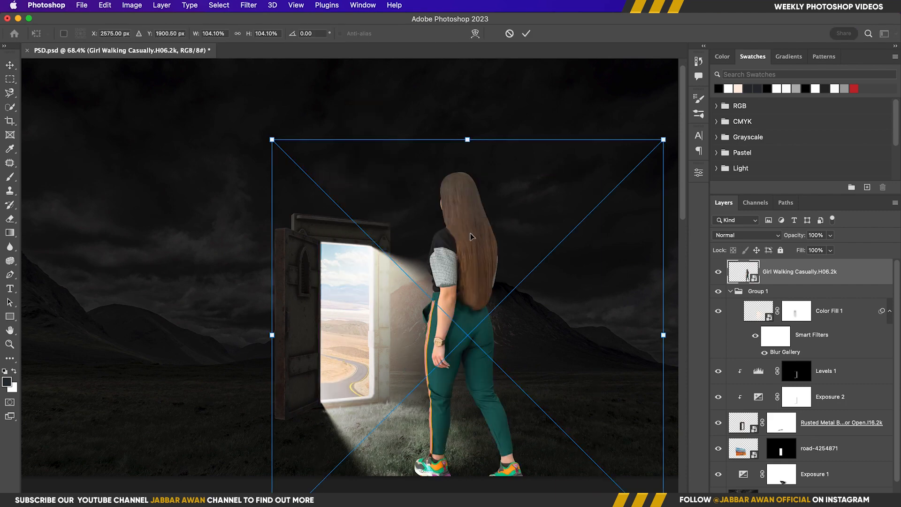
pyautogui.moveTo(470, 141); pyautogui.dragTo(464, 348)
pyautogui.moveTo(466, 414); pyautogui.dragTo(481, 383)
pyautogui.press('Return')
pyautogui.moveTo(545, 372); pyautogui.dragTo(505, 385)
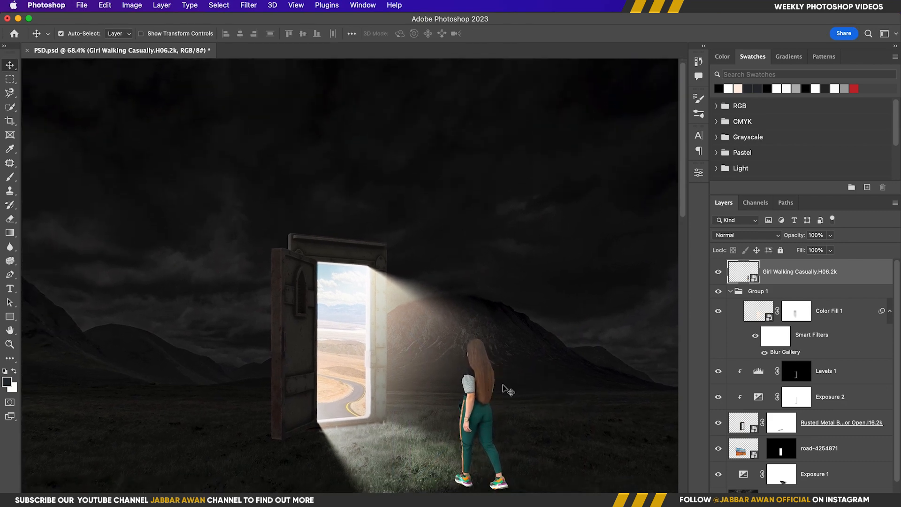
# Step: Collapse Group 1 and clip an Exposure adjustment to the girl layer, with exposure -1.85 and gamma correction 0.84
pyautogui.click(731, 292)
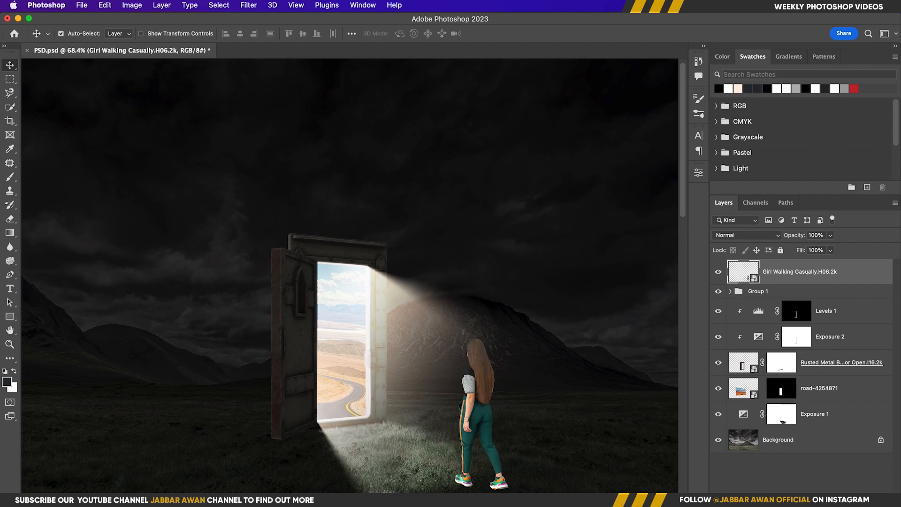
pyautogui.click(835, 499)
pyautogui.click(857, 354)
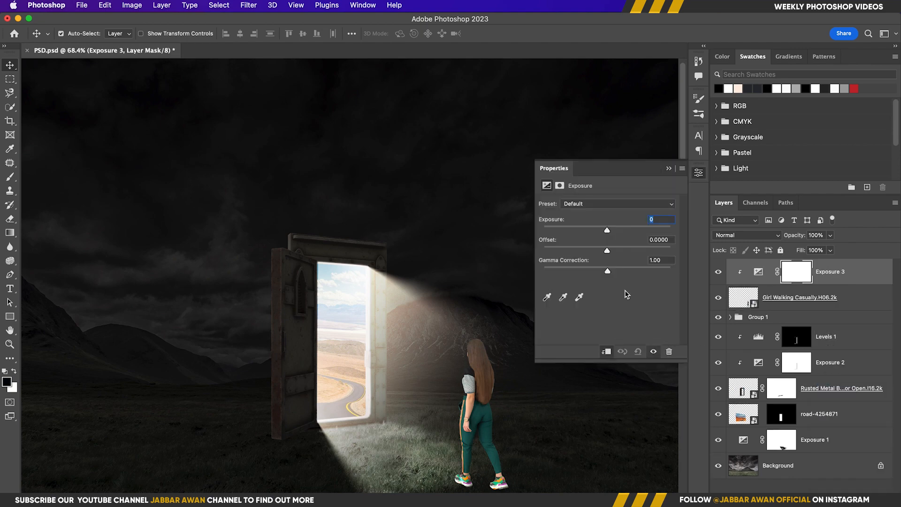
pyautogui.moveTo(607, 231); pyautogui.dragTo(590, 233)
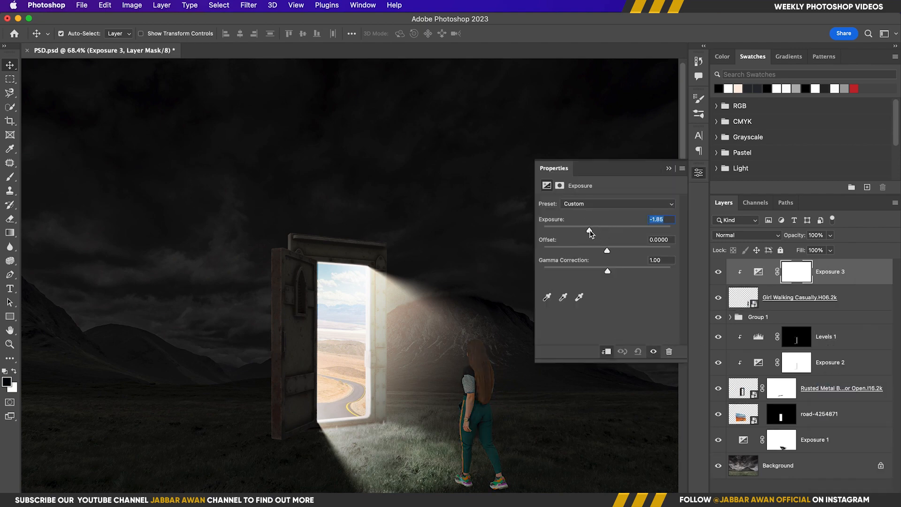
pyautogui.moveTo(608, 275); pyautogui.dragTo(615, 271)
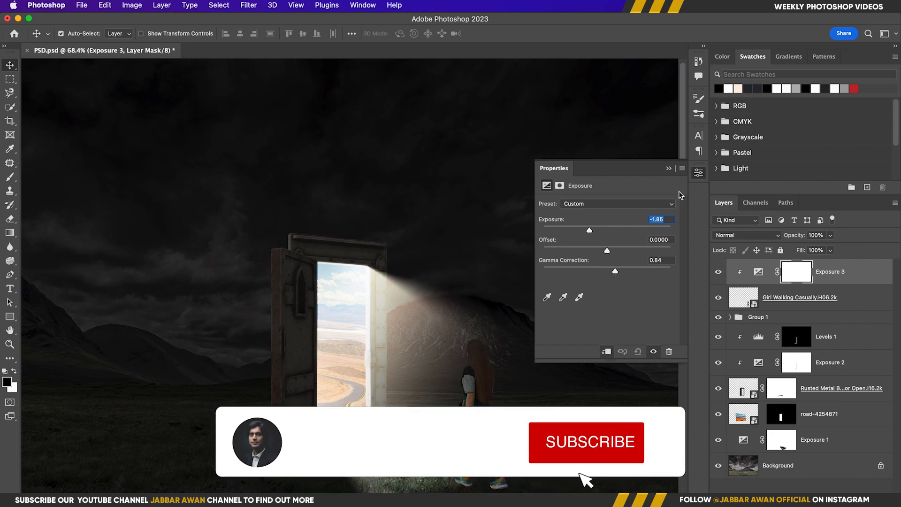
pyautogui.click(669, 168)
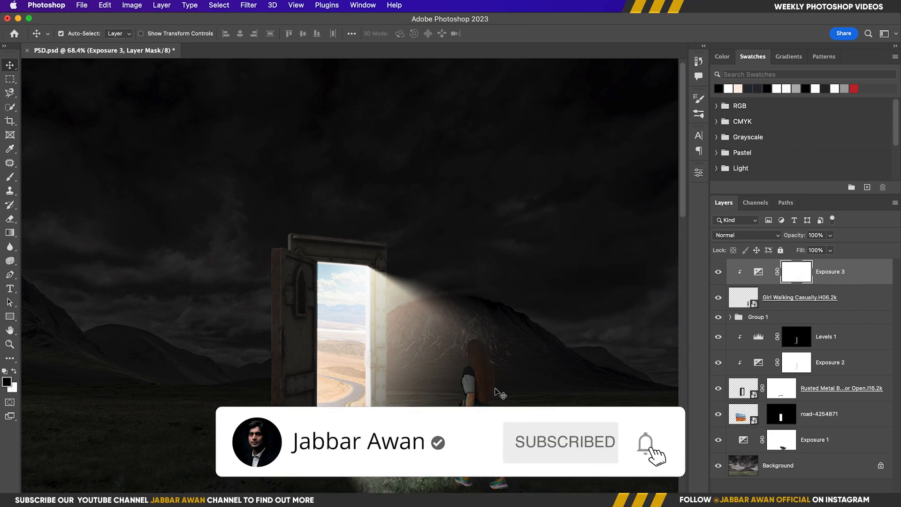
# Step: Paint black at 100% opacity on the Exposure 3 mask along the door-facing edge of the girl's hair and face
pyautogui.press('z')
pyautogui.click(508, 402)
pyautogui.moveTo(508, 402); pyautogui.dragTo(540, 400)
pyautogui.press('v')
pyautogui.press('b')
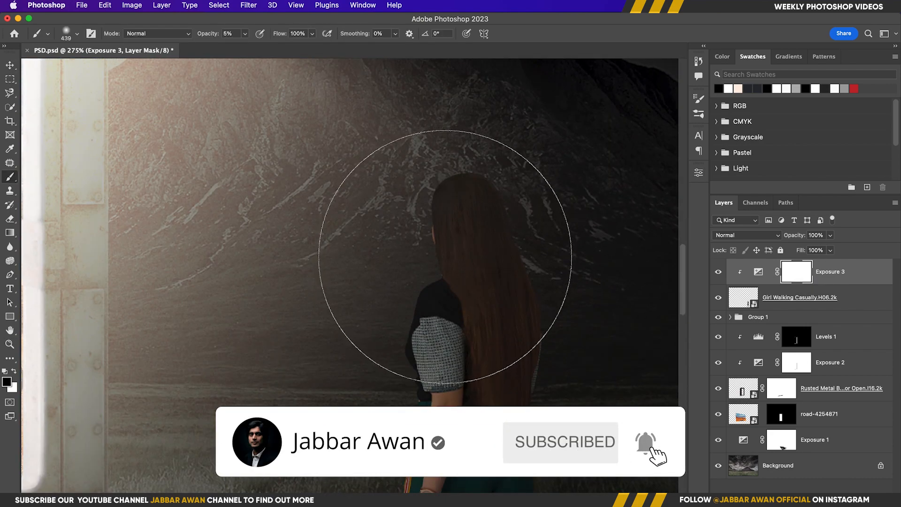
pyautogui.moveTo(469, 260); pyautogui.dragTo(185, 263)
pyautogui.press('0')
pyautogui.moveTo(440, 194)
pyautogui.mouseDown()
pyautogui.moveTo(416, 192)
pyautogui.moveTo(398, 248)
pyautogui.moveTo(368, 220)
pyautogui.mouseUp()
pyautogui.press('z')
pyautogui.moveTo(438, 248); pyautogui.dragTo(454, 242)
pyautogui.press('b')
pyautogui.moveTo(439, 145); pyautogui.dragTo(446, 45)
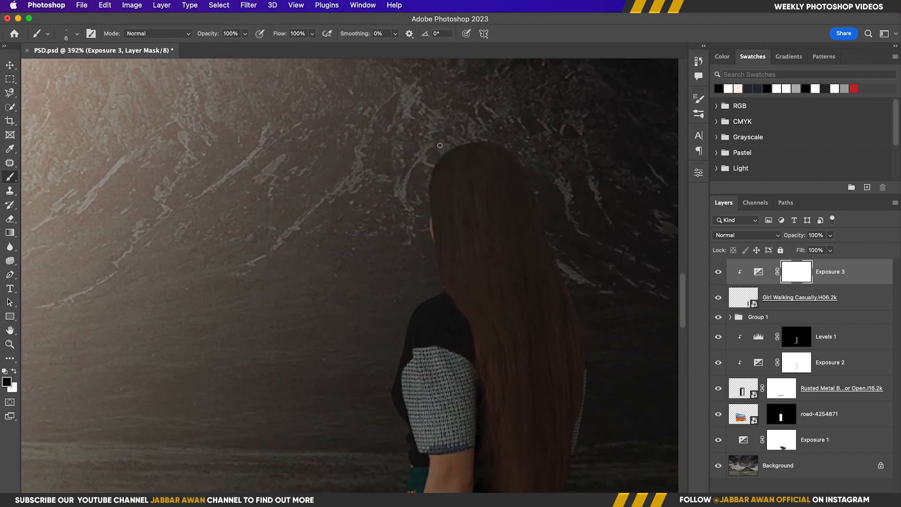
pyautogui.moveTo(413, 229); pyautogui.dragTo(425, 221)
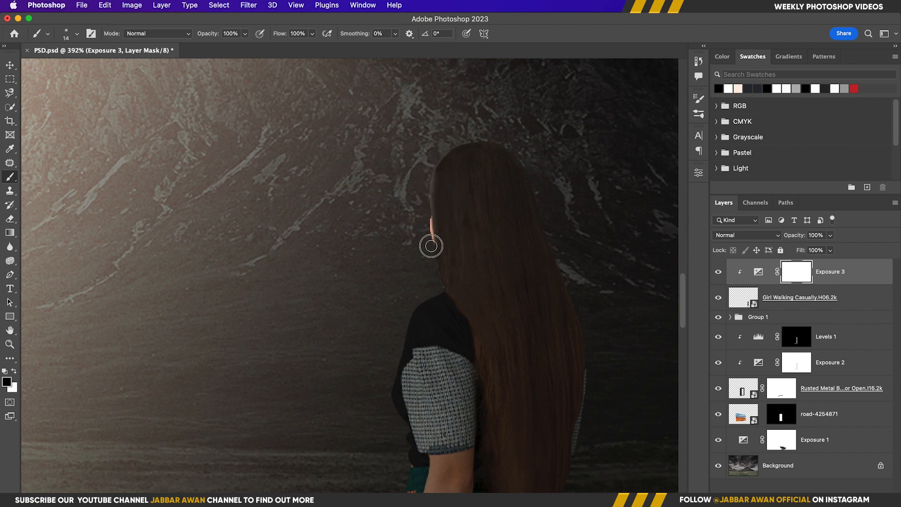
# Step: Paint black on the Exposure 3 mask to brighten the girl's shoulder, sleeve, forearm and hand on the door-facing side
pyautogui.moveTo(418, 306); pyautogui.dragTo(438, 295)
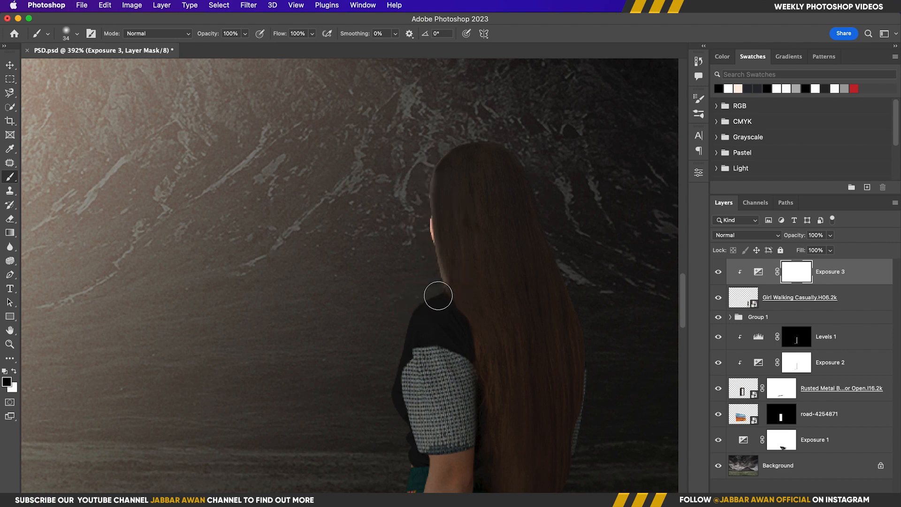
pyautogui.moveTo(394, 411); pyautogui.dragTo(424, 353)
pyautogui.moveTo(414, 354); pyautogui.dragTo(411, 422)
pyautogui.moveTo(422, 380); pyautogui.dragTo(454, 124)
pyautogui.moveTo(430, 213)
pyautogui.mouseDown()
pyautogui.moveTo(407, 215)
pyautogui.moveTo(442, 215)
pyautogui.moveTo(448, 244)
pyautogui.moveTo(436, 389)
pyautogui.mouseUp()
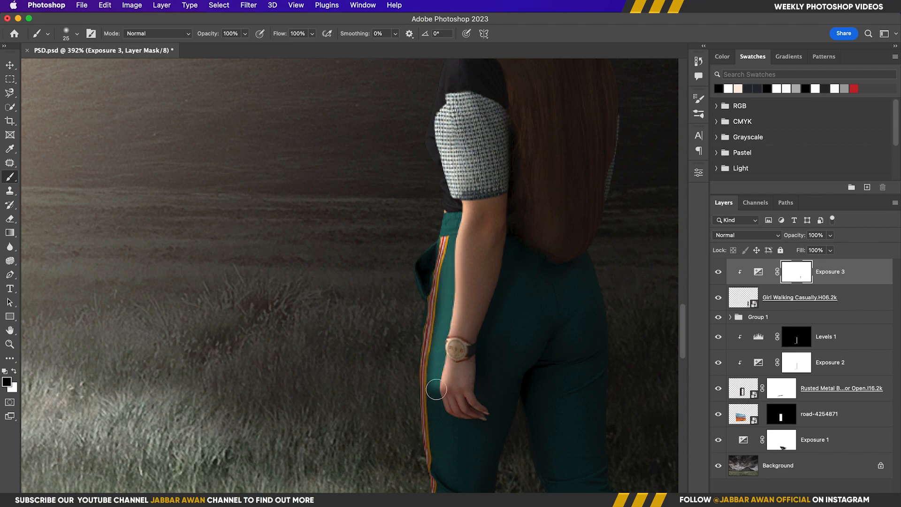
pyautogui.moveTo(454, 271)
pyautogui.mouseDown()
pyautogui.moveTo(444, 271)
pyautogui.moveTo(479, 279)
pyautogui.mouseUp()
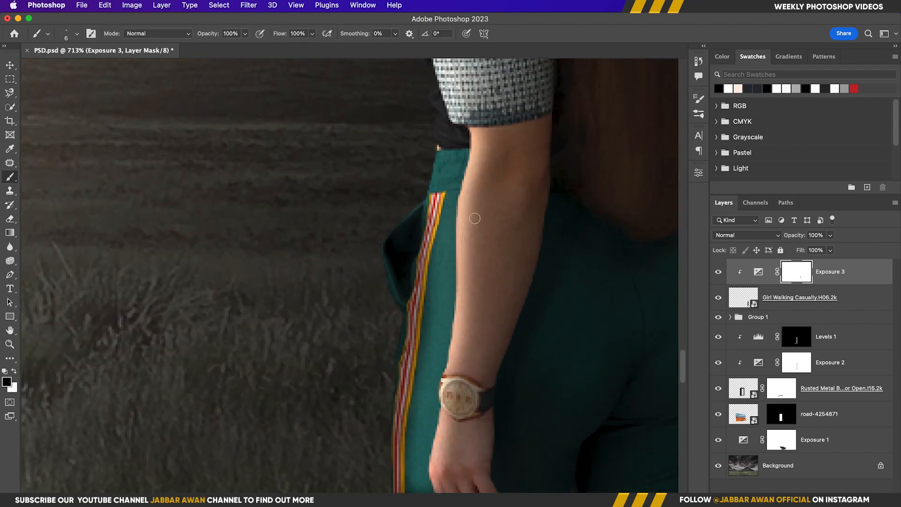
# Step: Paint white on the Exposure 3 mask to restore the shadow on the trousers beside the girl's forearm and hand
pyautogui.press('z')
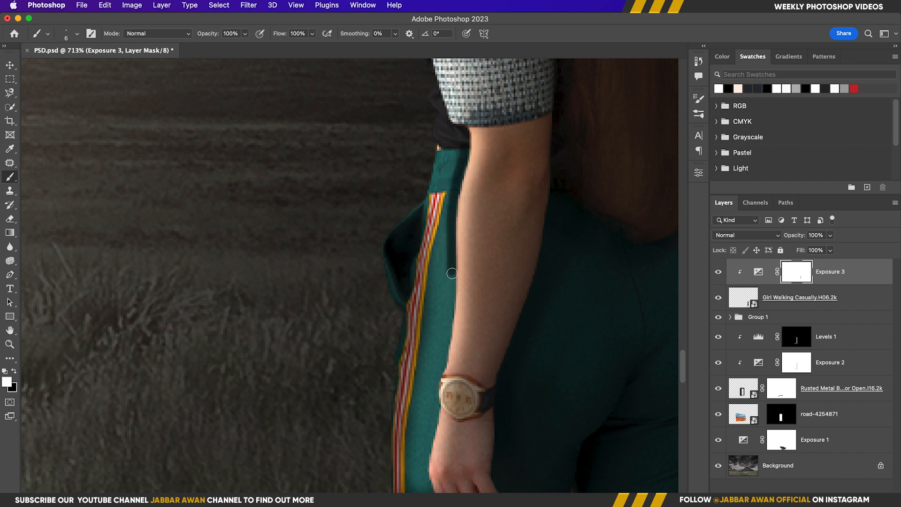
pyautogui.scroll(-3, 451, 273)
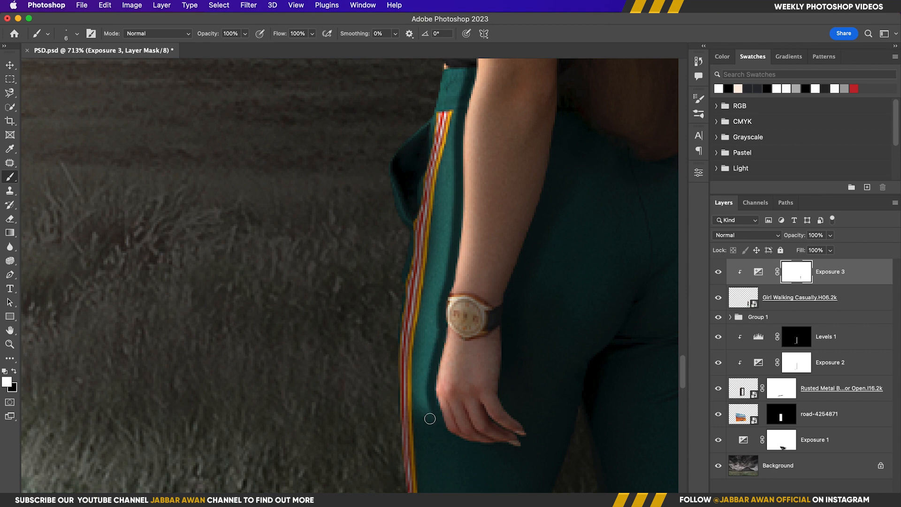
pyautogui.moveTo(430, 419); pyautogui.dragTo(437, 415)
pyautogui.moveTo(437, 406)
pyautogui.mouseDown()
pyautogui.moveTo(432, 328)
pyautogui.moveTo(441, 256)
pyautogui.mouseUp()
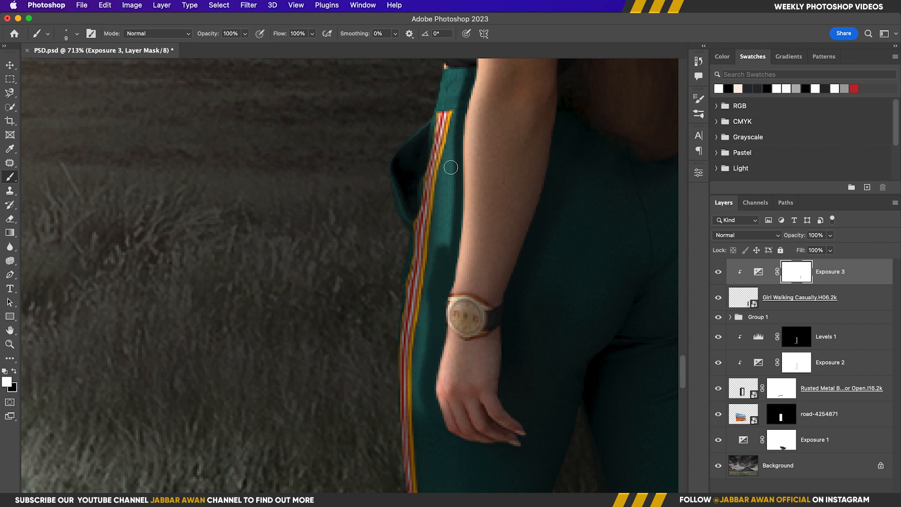
pyautogui.moveTo(451, 168); pyautogui.dragTo(455, 108)
pyautogui.moveTo(454, 143); pyautogui.dragTo(457, 139)
pyautogui.moveTo(451, 255); pyautogui.dragTo(462, 254)
pyautogui.moveTo(437, 237); pyautogui.dragTo(416, 400)
pyautogui.moveTo(444, 117)
pyautogui.mouseDown()
pyautogui.moveTo(436, 117)
pyautogui.moveTo(447, 179)
pyautogui.mouseUp()
# Step: Switch back to black and paint the Exposure 3 mask along the trousers' side stripe from hip to ankle to light it
pyautogui.press('x')
pyautogui.moveTo(431, 91)
pyautogui.mouseDown()
pyautogui.moveTo(427, 156)
pyautogui.moveTo(404, 329)
pyautogui.moveTo(456, 143)
pyautogui.mouseUp()
pyautogui.moveTo(426, 173); pyautogui.dragTo(428, 305)
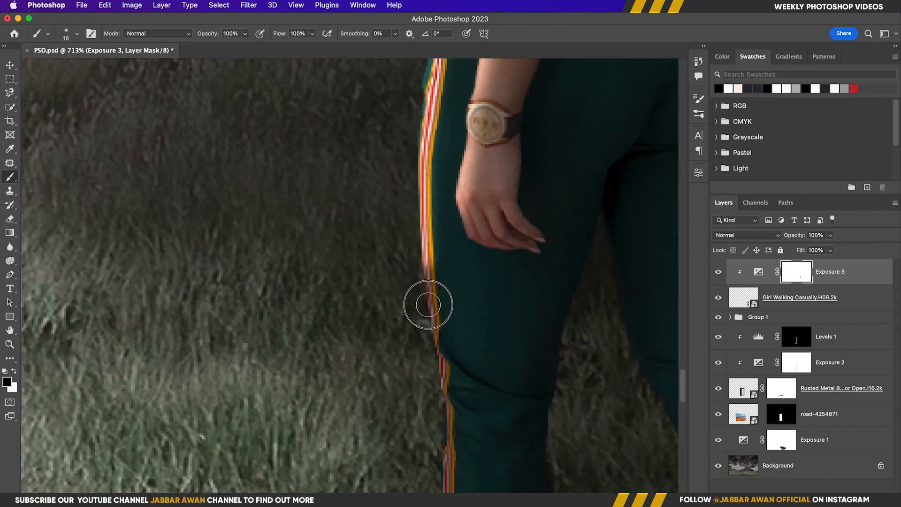
pyautogui.moveTo(459, 265); pyautogui.dragTo(454, 142)
pyautogui.moveTo(433, 188); pyautogui.dragTo(435, 251)
pyautogui.moveTo(439, 305); pyautogui.dragTo(439, 343)
pyautogui.moveTo(463, 327); pyautogui.dragTo(467, 179)
pyautogui.moveTo(443, 178)
pyautogui.mouseDown()
pyautogui.moveTo(451, 379)
pyautogui.moveTo(426, 433)
pyautogui.moveTo(382, 458)
pyautogui.mouseUp()
pyautogui.moveTo(439, 369); pyautogui.dragTo(390, 360)
pyautogui.moveTo(487, 330)
pyautogui.mouseDown()
pyautogui.moveTo(426, 400)
pyautogui.moveTo(389, 129)
pyautogui.mouseUp()
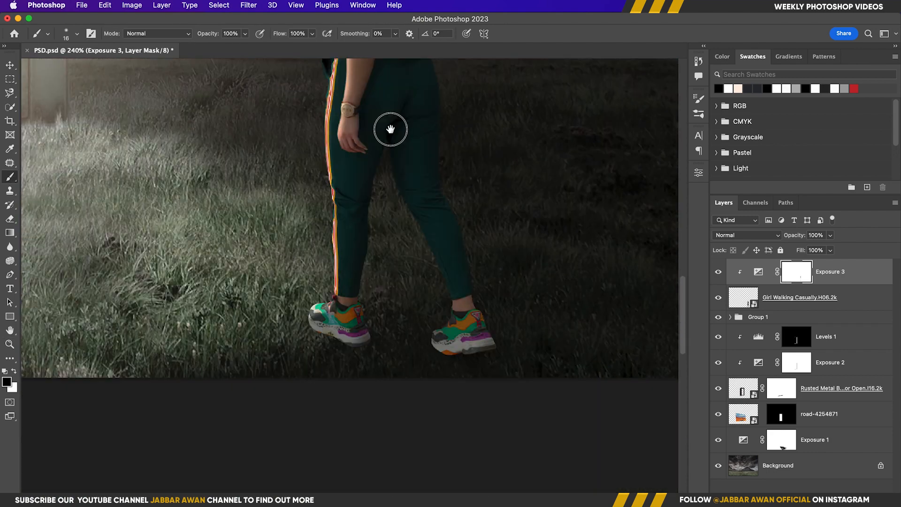
# Step: Mask the Girl Walking Casually layer and paint it black around both shoe soles with a grass-shaped brush at size 57
pyautogui.moveTo(795, 295); pyautogui.dragTo(794, 297)
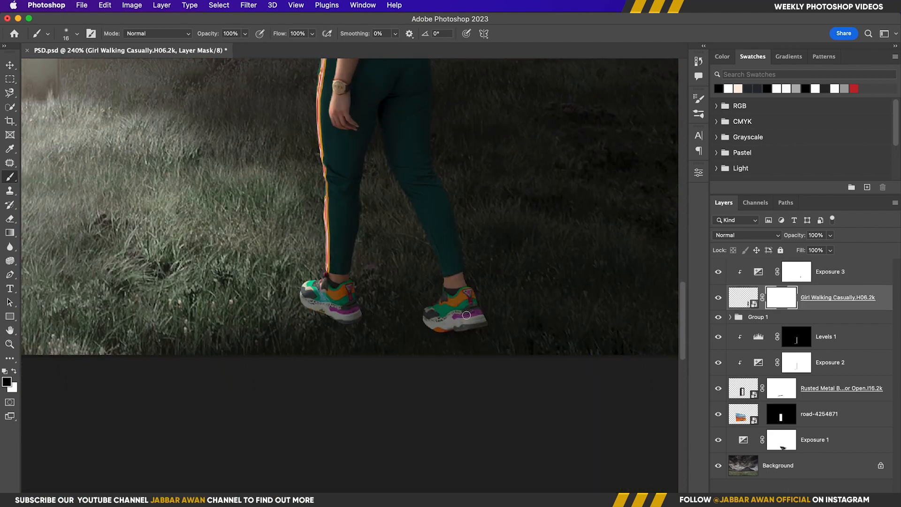
pyautogui.click(76, 35)
pyautogui.click(104, 130)
pyautogui.click(541, 47)
pyautogui.moveTo(433, 293); pyautogui.dragTo(305, 289)
pyautogui.moveTo(459, 343)
pyautogui.mouseDown()
pyautogui.moveTo(415, 340)
pyautogui.moveTo(485, 338)
pyautogui.moveTo(331, 328)
pyautogui.moveTo(318, 318)
pyautogui.moveTo(362, 339)
pyautogui.moveTo(315, 333)
pyautogui.mouseUp()
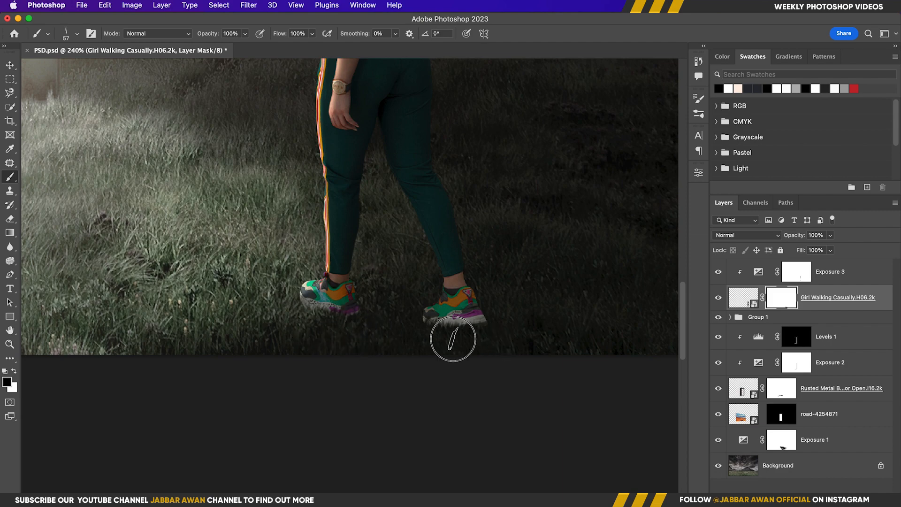
pyautogui.press('super+0')
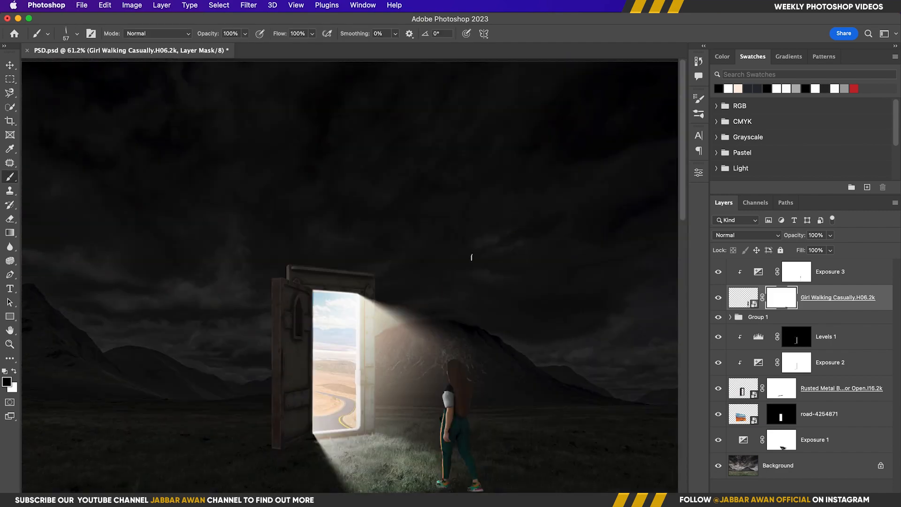
# Step: Select all layers from Exposure 3 to Exposure 1, scale them together to 110.63% and reposition them over the background
pyautogui.click(829, 275)
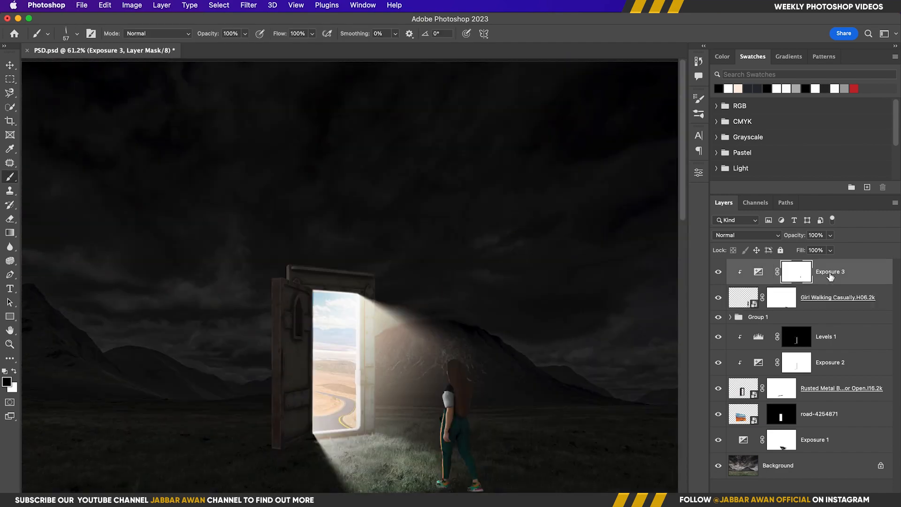
pyautogui.moveTo(814, 440); pyautogui.dragTo(778, 444)
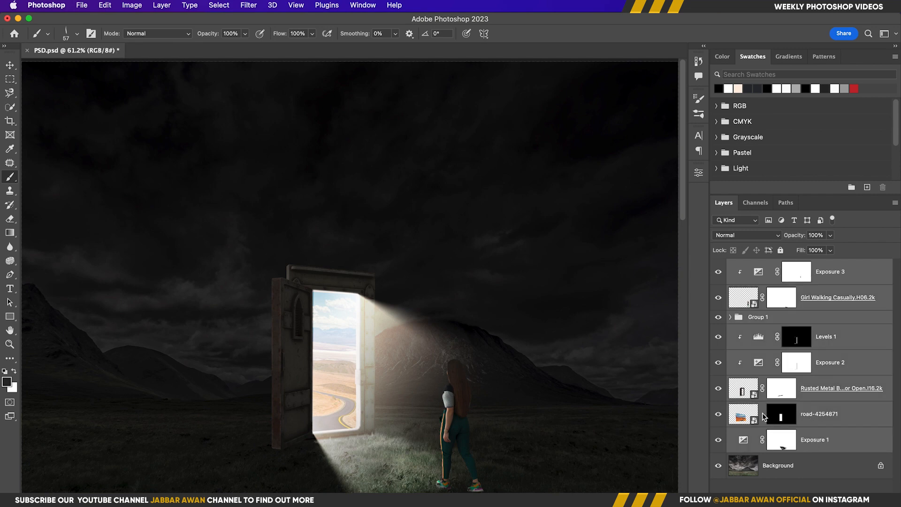
pyautogui.press('super+t')
pyautogui.scroll(-4, 383, 271)
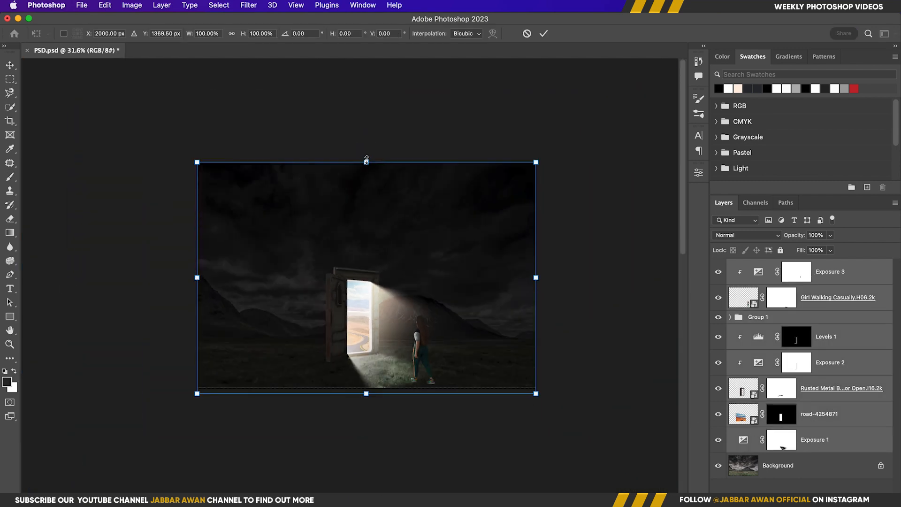
pyautogui.moveTo(364, 157); pyautogui.dragTo(366, 137)
pyautogui.moveTo(393, 269); pyautogui.dragTo(378, 303)
pyautogui.press('Return')
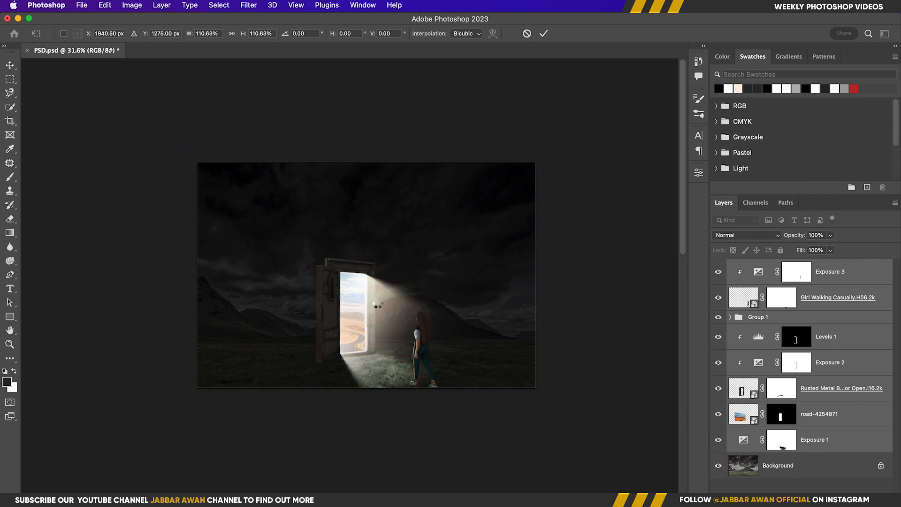
pyautogui.press('super+0')
pyautogui.hscroll(-1, 375, 354)
pyautogui.press('v')
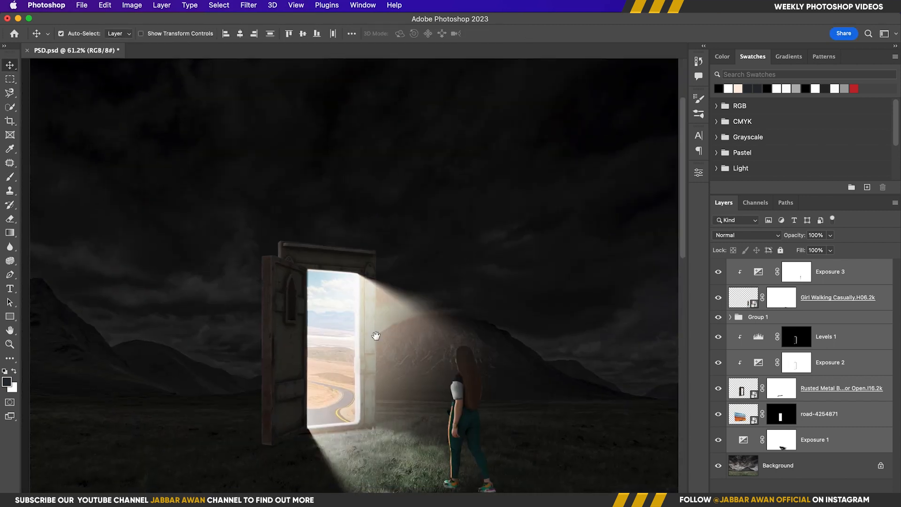
# Step: Stamp all visible layers into a new top layer and convert it to a Smart Object
pyautogui.click(852, 279)
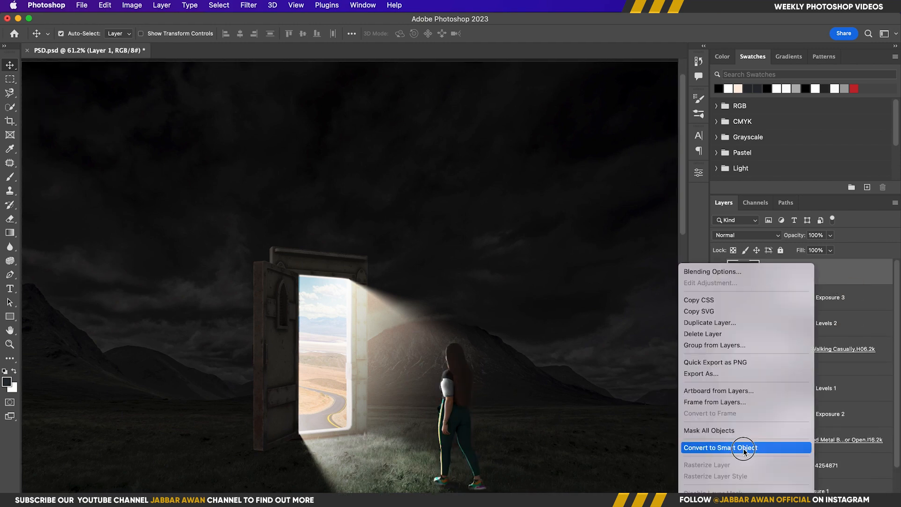
pyautogui.click(744, 448)
# Step: Open the Camera Raw Filter on Layer 1 and fine-tune the Basic adjustments
pyautogui.press('super+shift+a')
pyautogui.click(618, 196)
pyautogui.moveTo(656, 239); pyautogui.dragTo(652, 242)
pyautogui.moveTo(657, 256); pyautogui.dragTo(663, 261)
pyautogui.moveTo(656, 333); pyautogui.dragTo(657, 333)
pyautogui.moveTo(657, 410); pyautogui.dragTo(661, 433)
# Step: Set the Camera Raw detail adjustments to sharpening 96 and noise reduction 9
pyautogui.click(619, 196)
pyautogui.click(619, 239)
pyautogui.moveTo(599, 266); pyautogui.dragTo(698, 269)
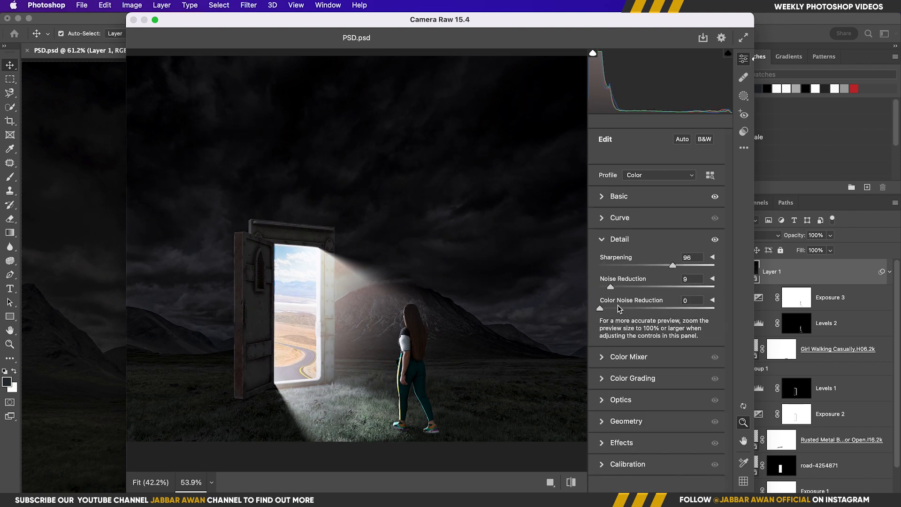
# Step: Color grade the image with slightly orange midtones, green shadows, and highlights at hue 34, saturation 48 and luminance -14
pyautogui.click(633, 378)
pyautogui.moveTo(656, 300); pyautogui.dragTo(653, 302)
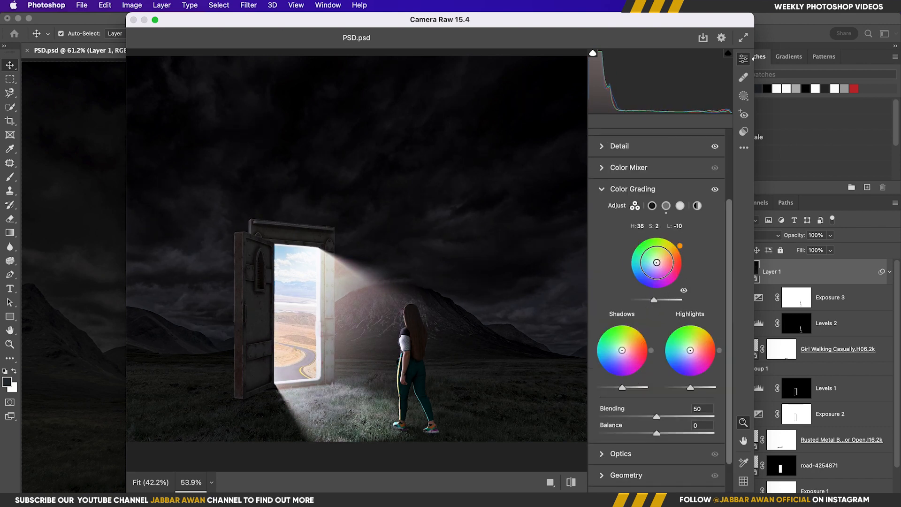
pyautogui.moveTo(624, 364); pyautogui.dragTo(618, 349)
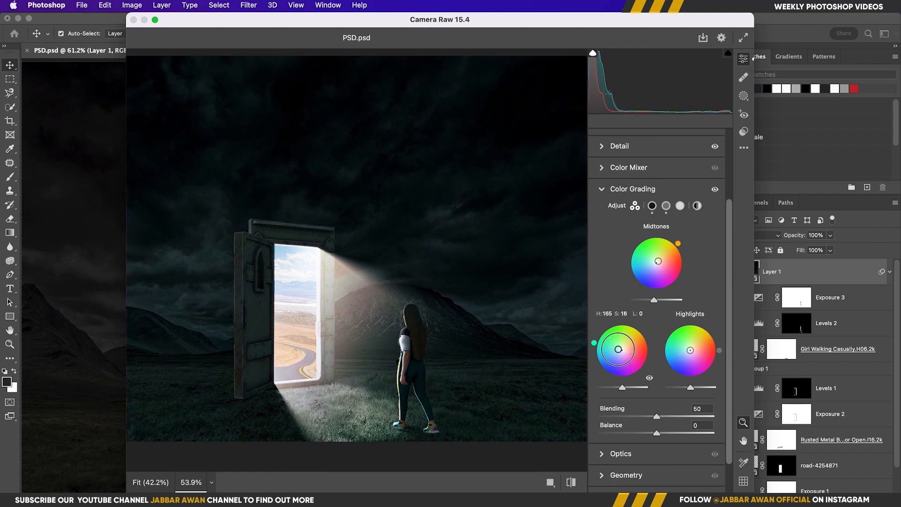
pyautogui.moveTo(697, 348); pyautogui.dragTo(699, 344)
pyautogui.moveTo(617, 351); pyautogui.dragTo(622, 345)
pyautogui.moveTo(690, 387); pyautogui.dragTo(689, 390)
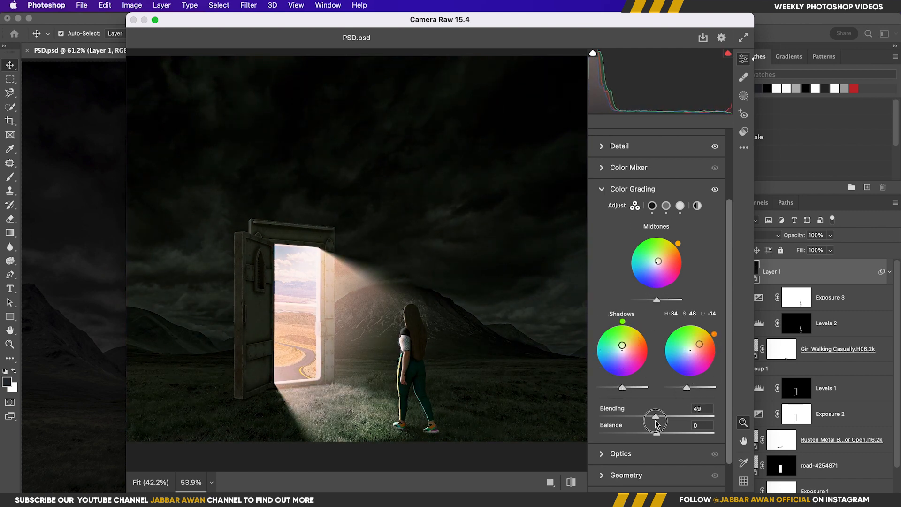